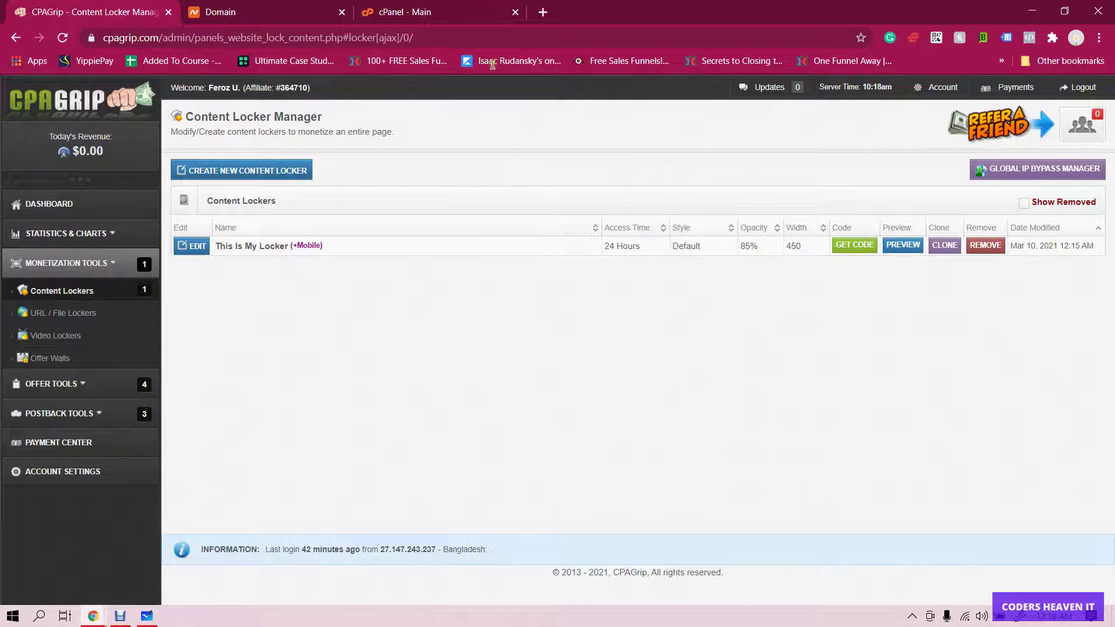
Open namecheap.com in a new browser tab and dismiss the coupon tips pop-up.
{"action": "left_click", "coordinate": [543, 12]}
{"action": "type", "text": "na"}
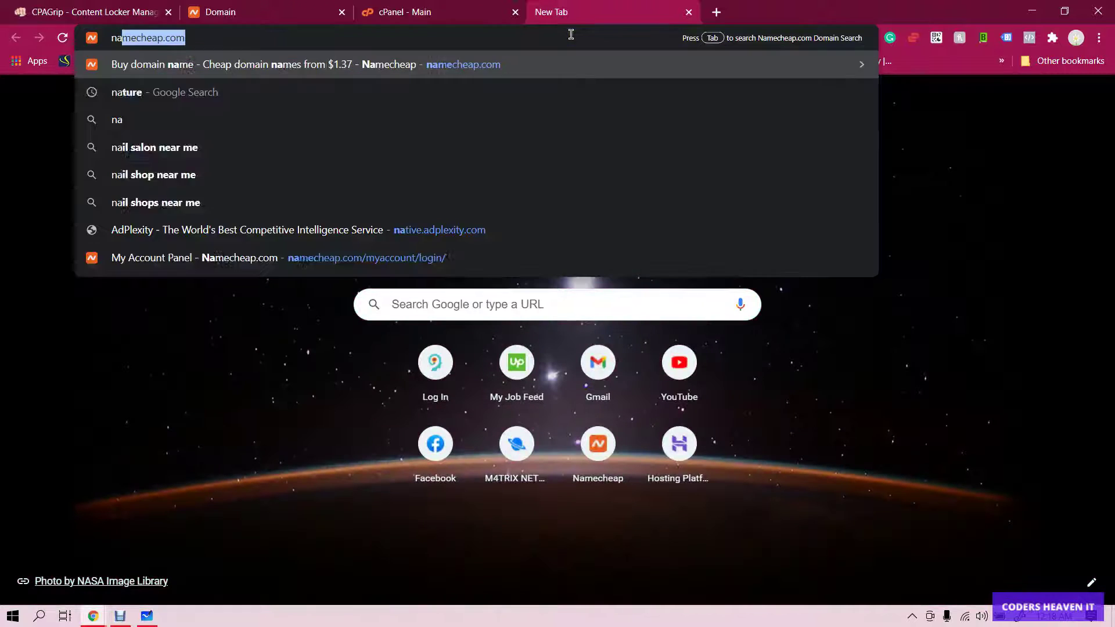
{"action": "key", "text": "Return"}
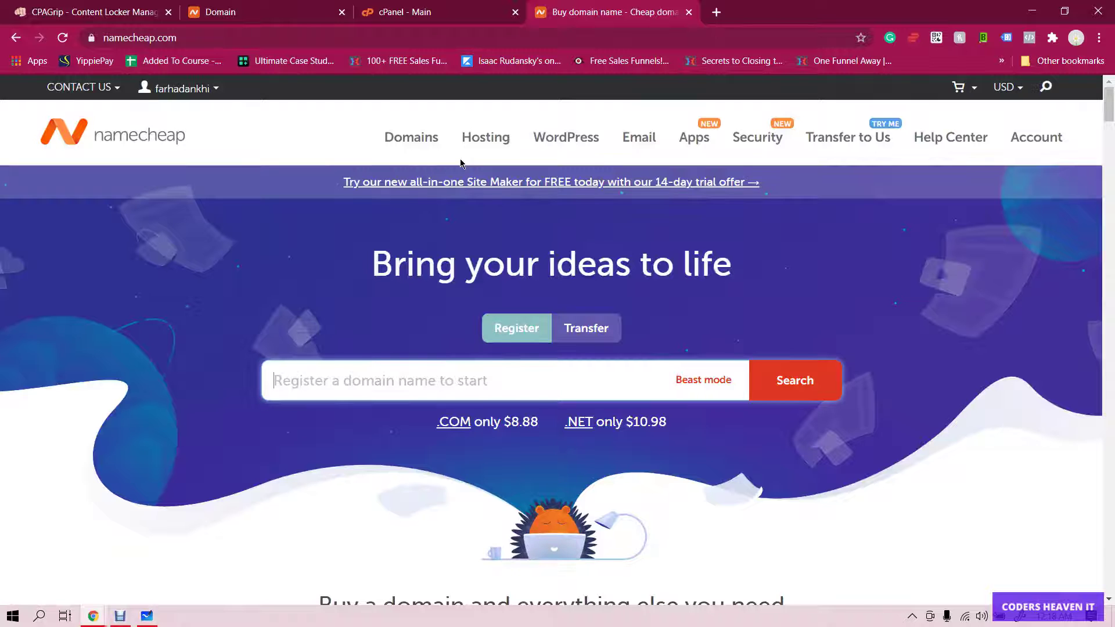
{"action": "scroll", "coordinate": [241, 228], "scroll_direction": "down", "scroll_amount": 1}
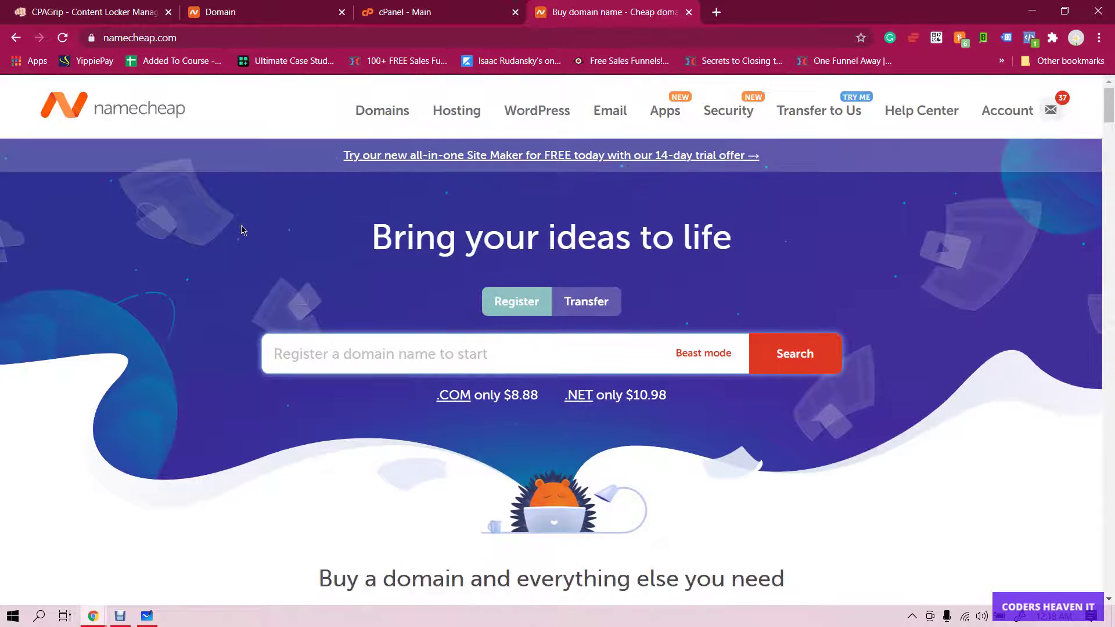
{"action": "scroll", "coordinate": [241, 230], "scroll_direction": "up", "scroll_amount": 1}
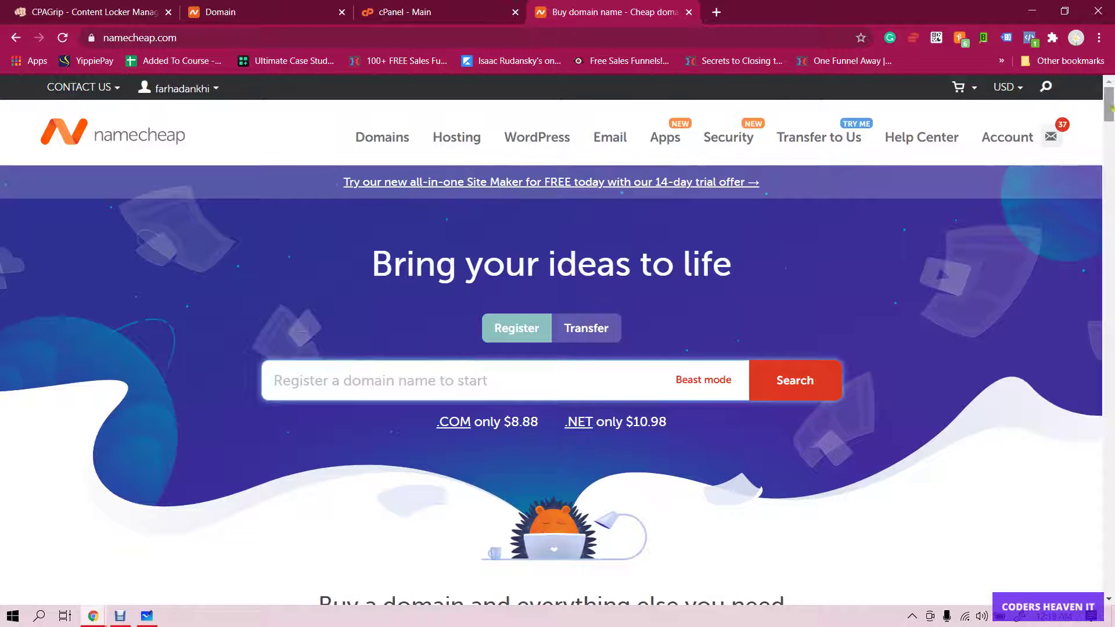
{"action": "left_click", "coordinate": [1106, 108]}
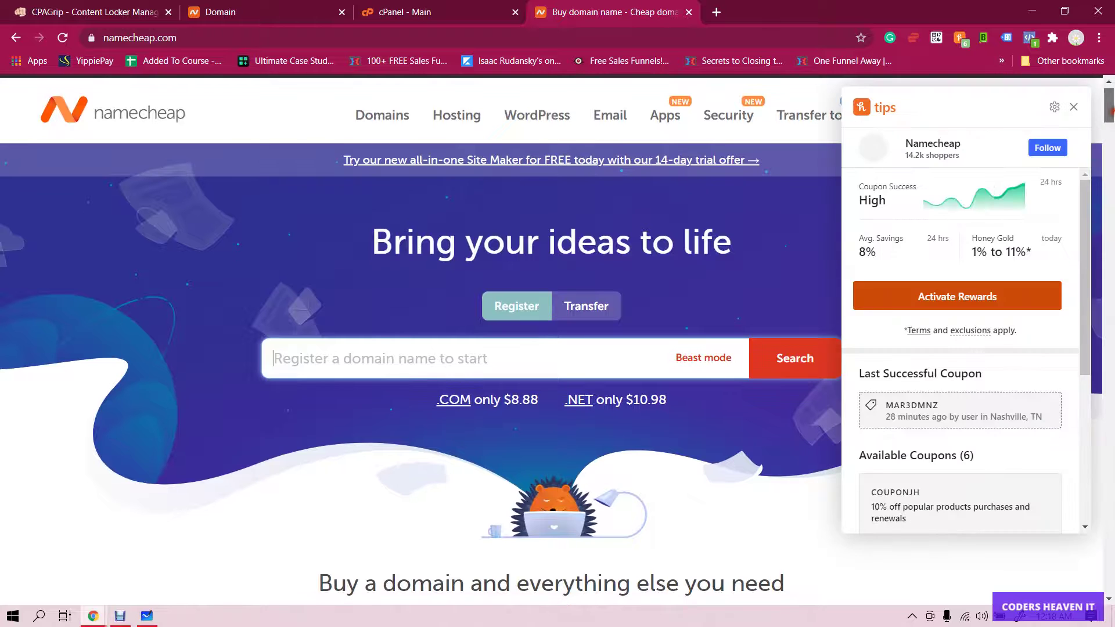
{"action": "left_click", "coordinate": [1074, 107]}
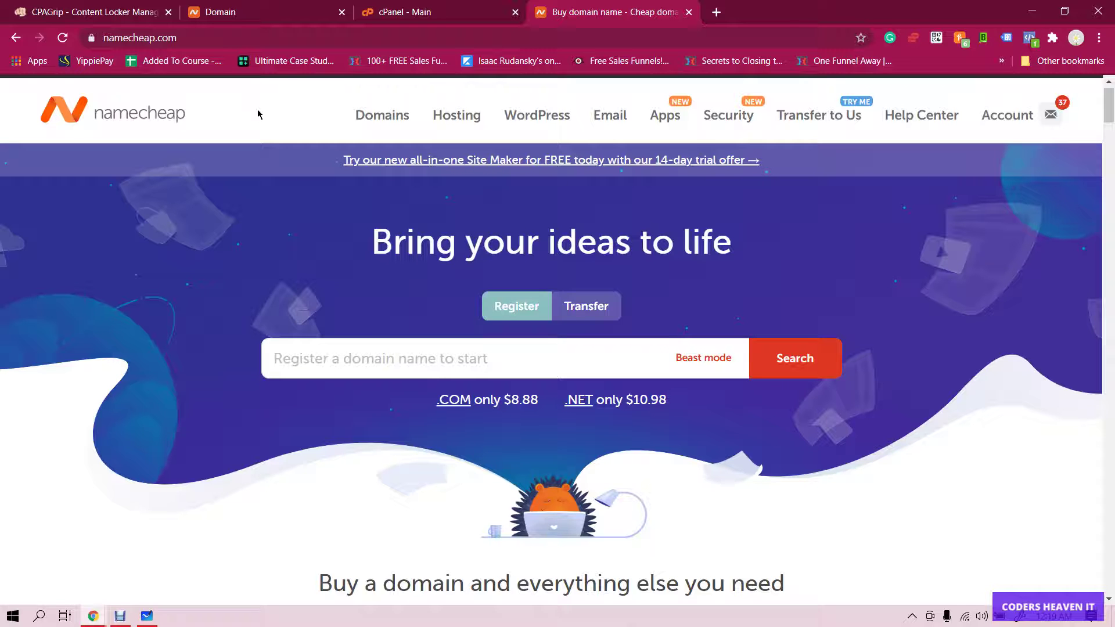
Open Namecheap's Domain Name Search page and search for cpaexpertsabbir.com.
{"action": "mouse_move", "coordinate": [377, 119]}
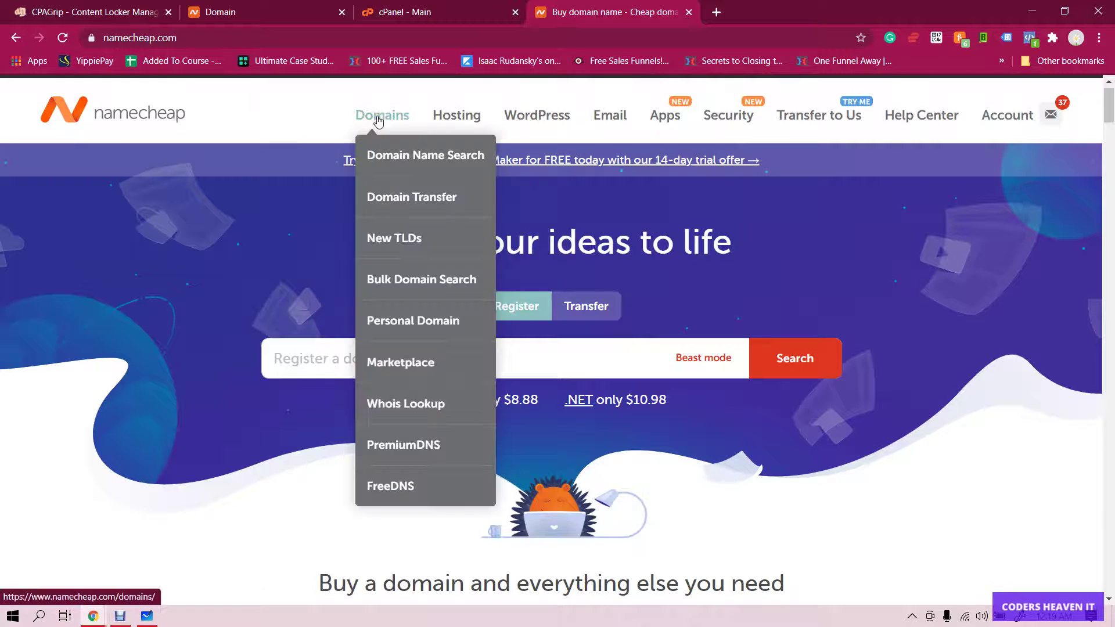
{"action": "left_click", "coordinate": [390, 158]}
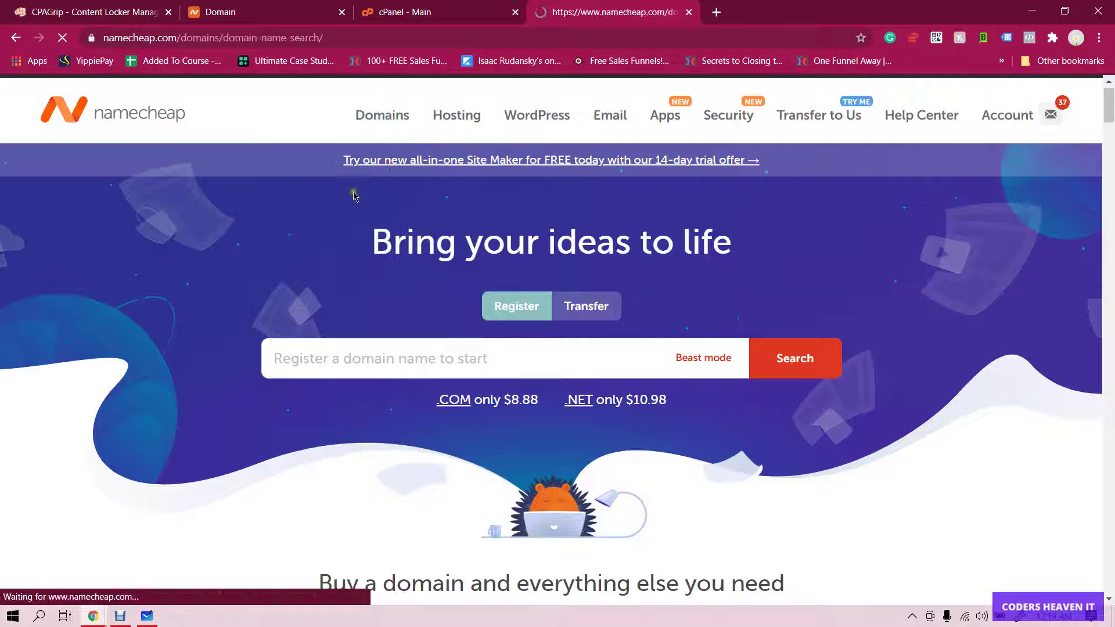
{"action": "scroll", "coordinate": [341, 203], "scroll_direction": "down", "scroll_amount": 1}
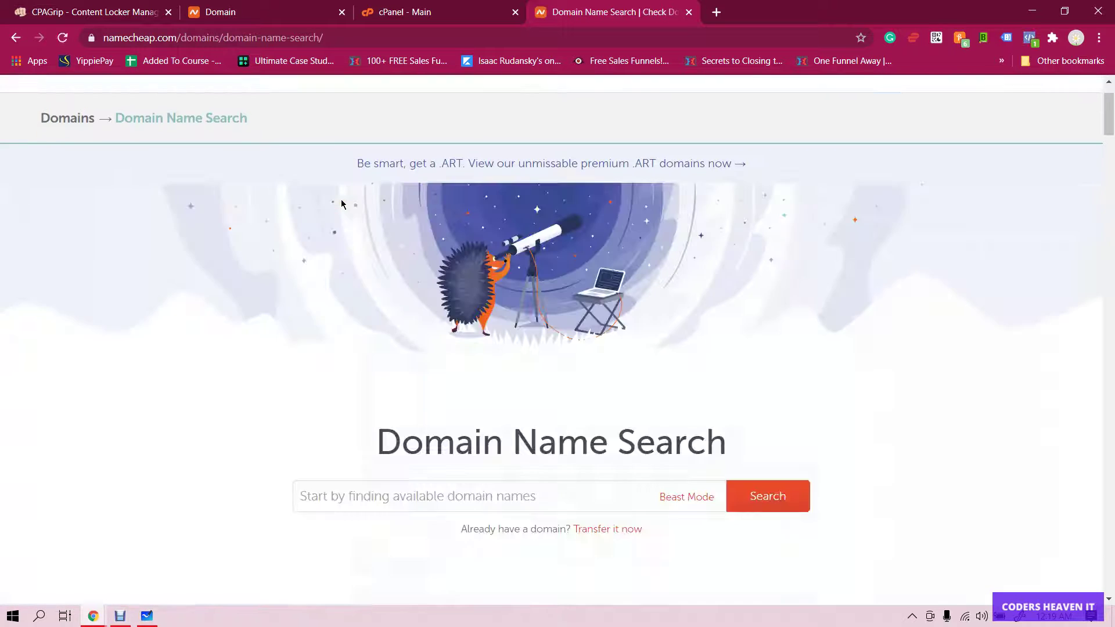
{"action": "scroll", "coordinate": [348, 212], "scroll_direction": "down", "scroll_amount": 3}
{"action": "left_click", "coordinate": [411, 279]}
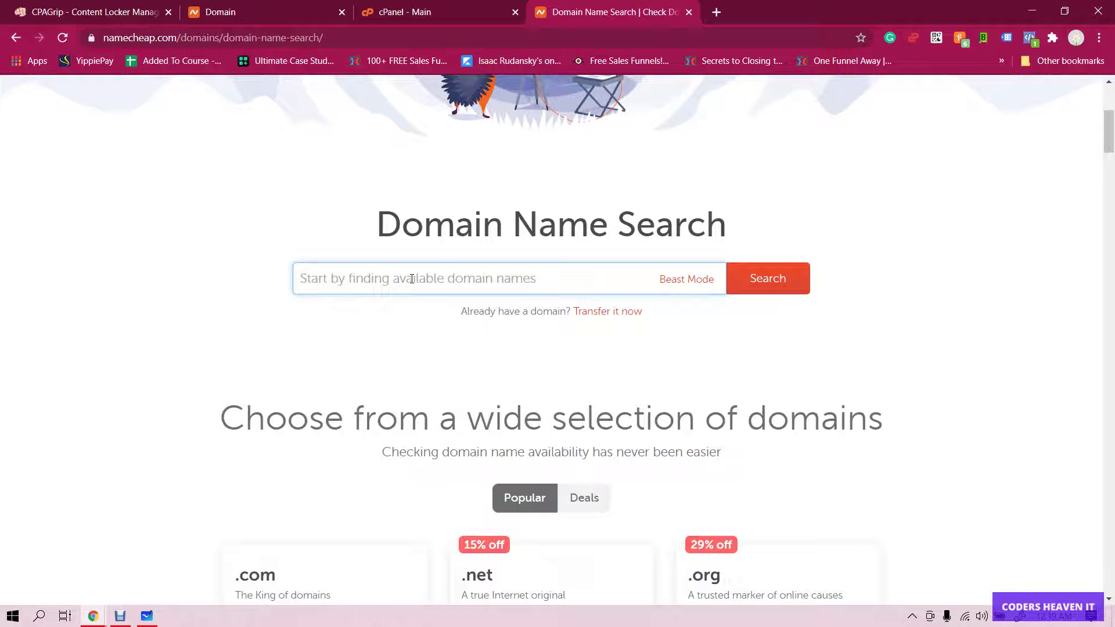
{"action": "type", "text": "cpaexpert"}
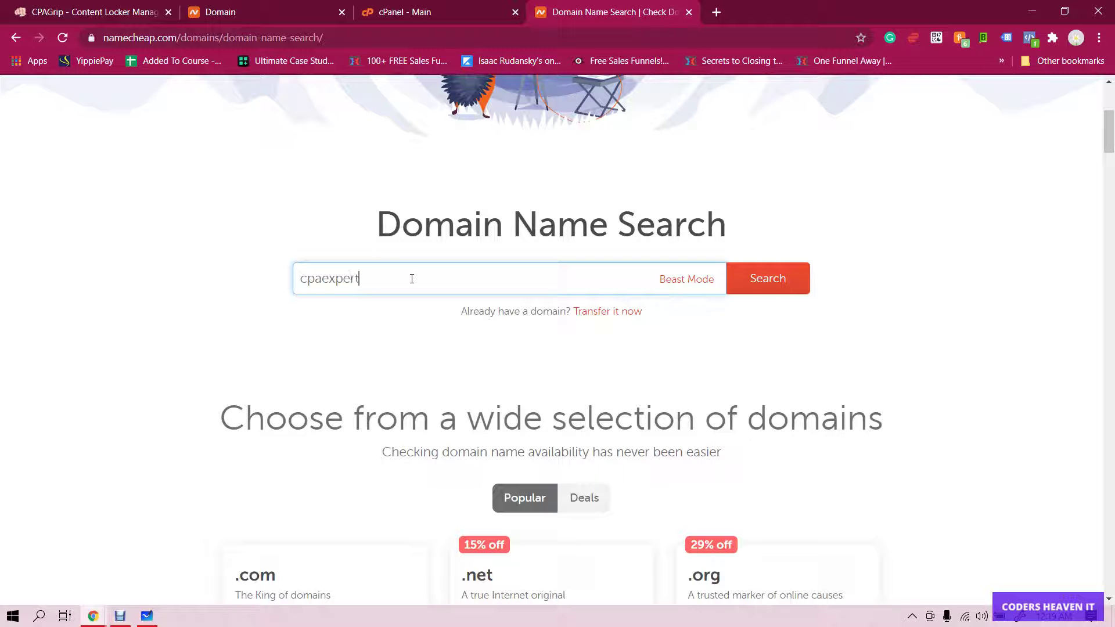
{"action": "type", "text": "sabbir.com"}
{"action": "key", "text": "Return"}
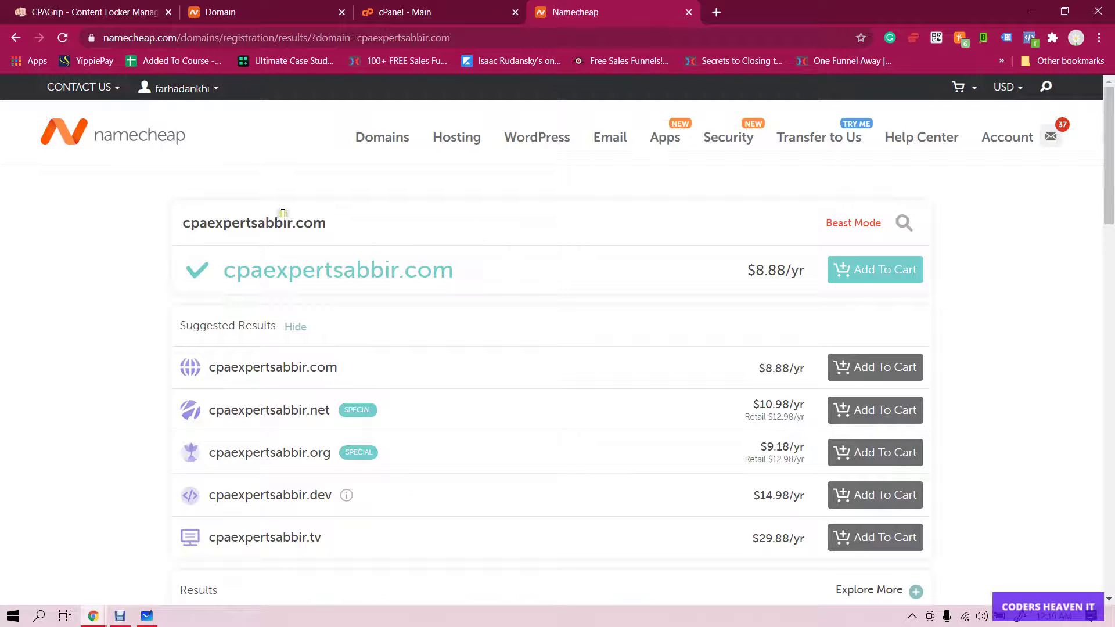
Shorten the domain search to cpaexpert.com and check its premium explanation and price.
{"action": "left_click_drag", "start_coordinate": [250, 223], "coordinate": [290, 221]}
{"action": "key", "text": "BackSpace"}
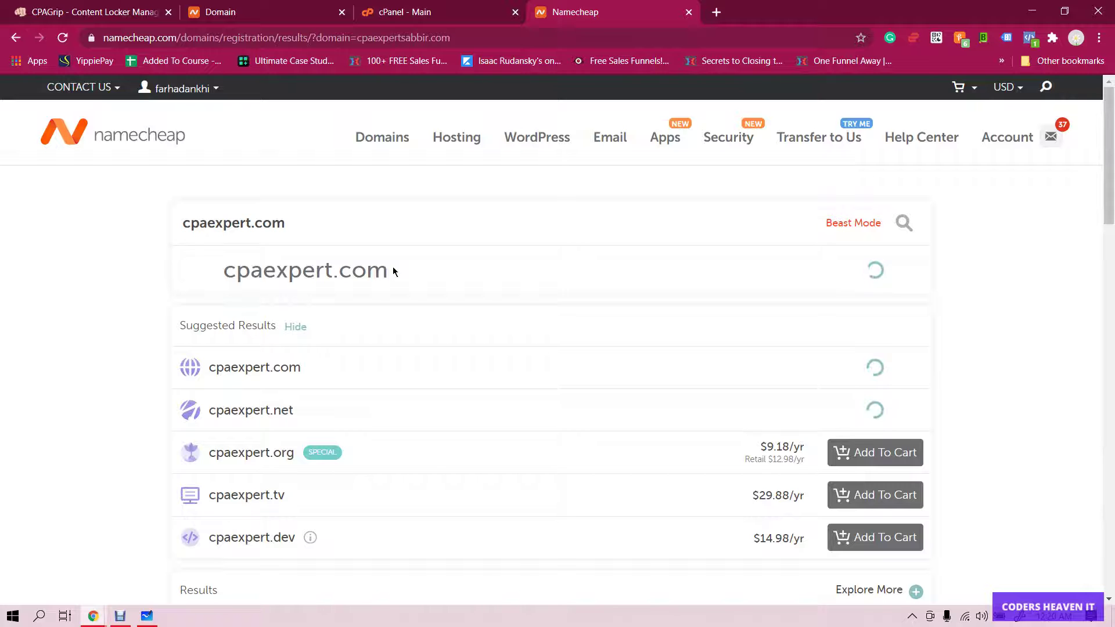
{"action": "mouse_move", "coordinate": [418, 270]}
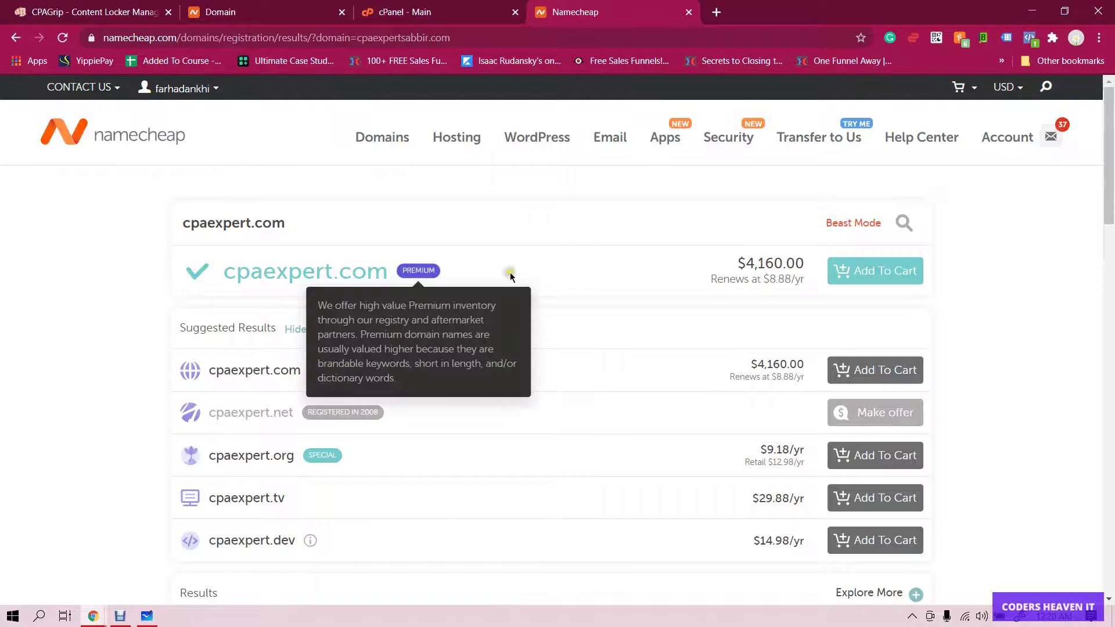
{"action": "left_click_drag", "start_coordinate": [745, 264], "coordinate": [783, 265]}
{"action": "left_click", "coordinate": [650, 212]}
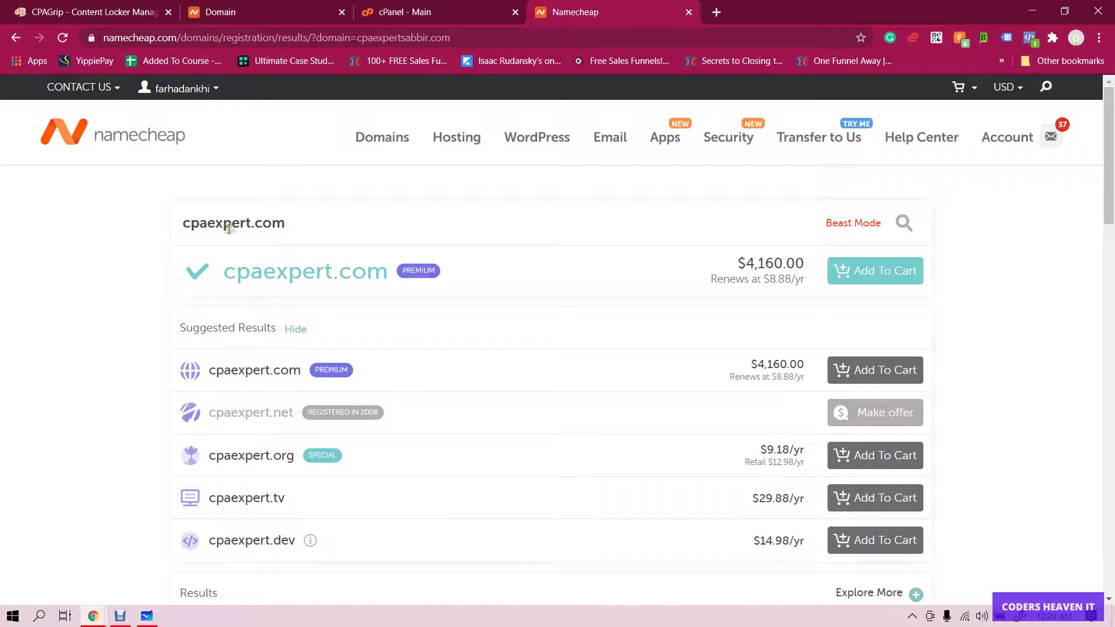
Check the availability of cpamarketing.com by replacing "expert" with "marketing" in the domain search.
{"action": "left_click_drag", "start_coordinate": [209, 220], "coordinate": [251, 218]}
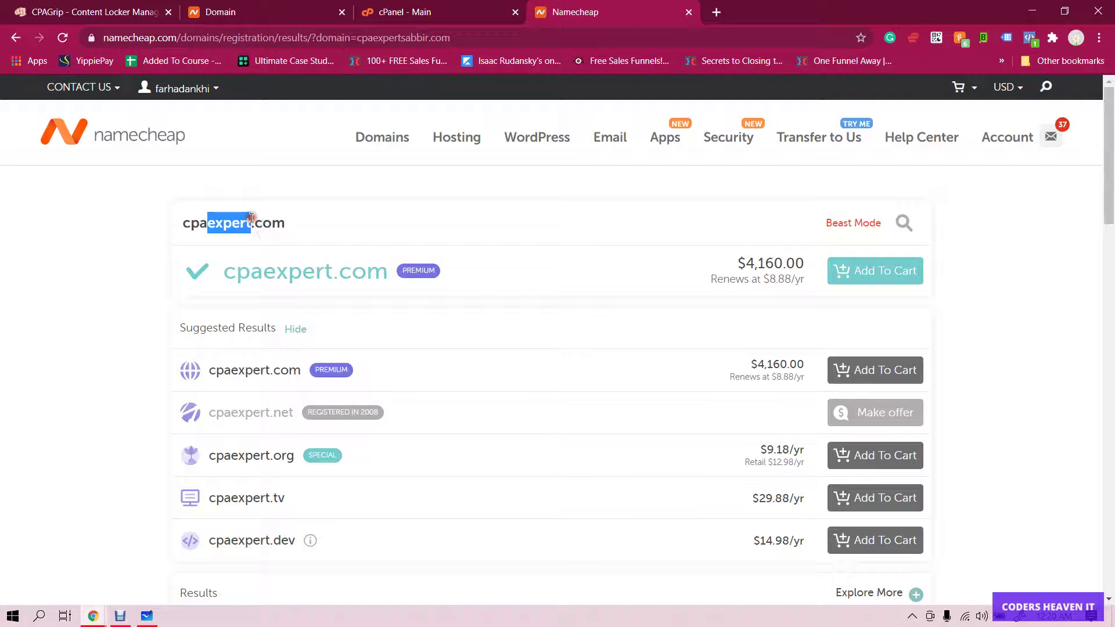
{"action": "key", "text": "BackSpace"}
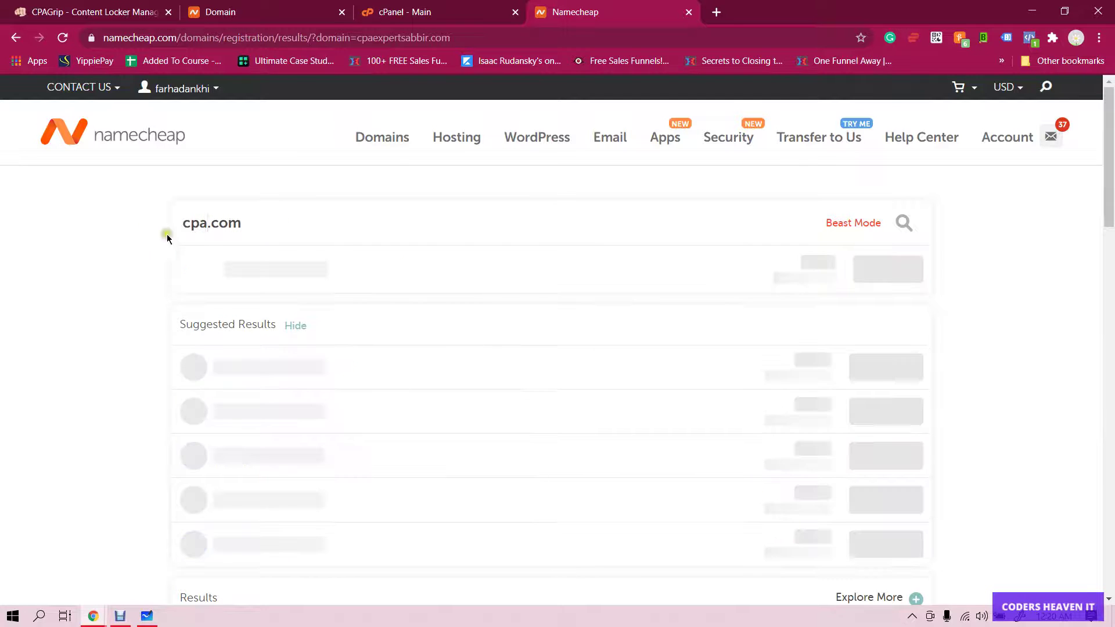
{"action": "type", "text": "n"}
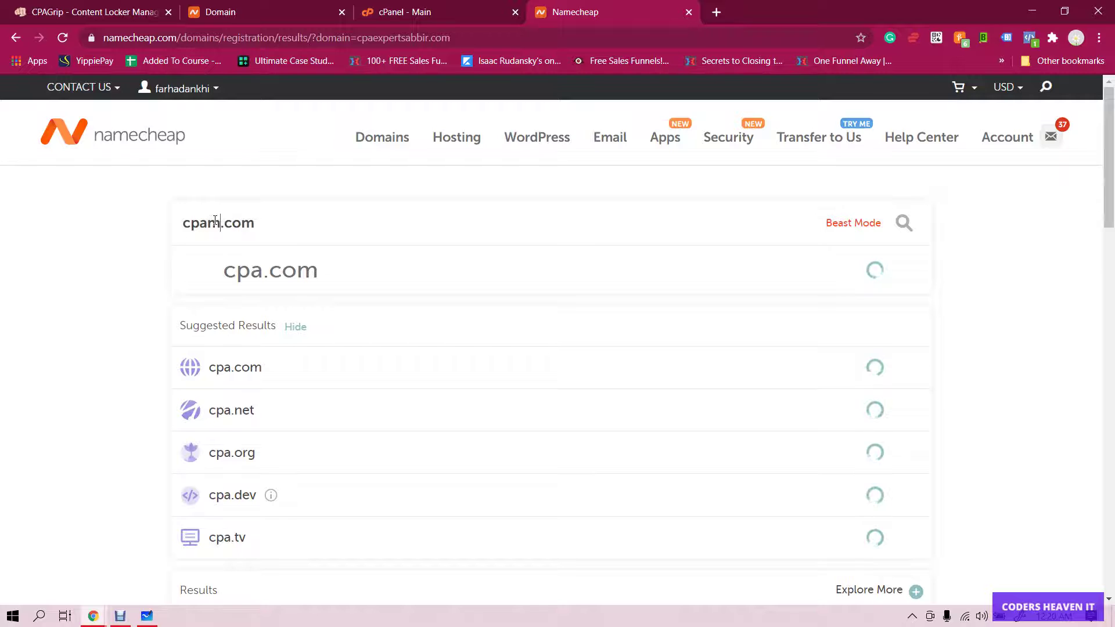
{"action": "type", "text": "arketing"}
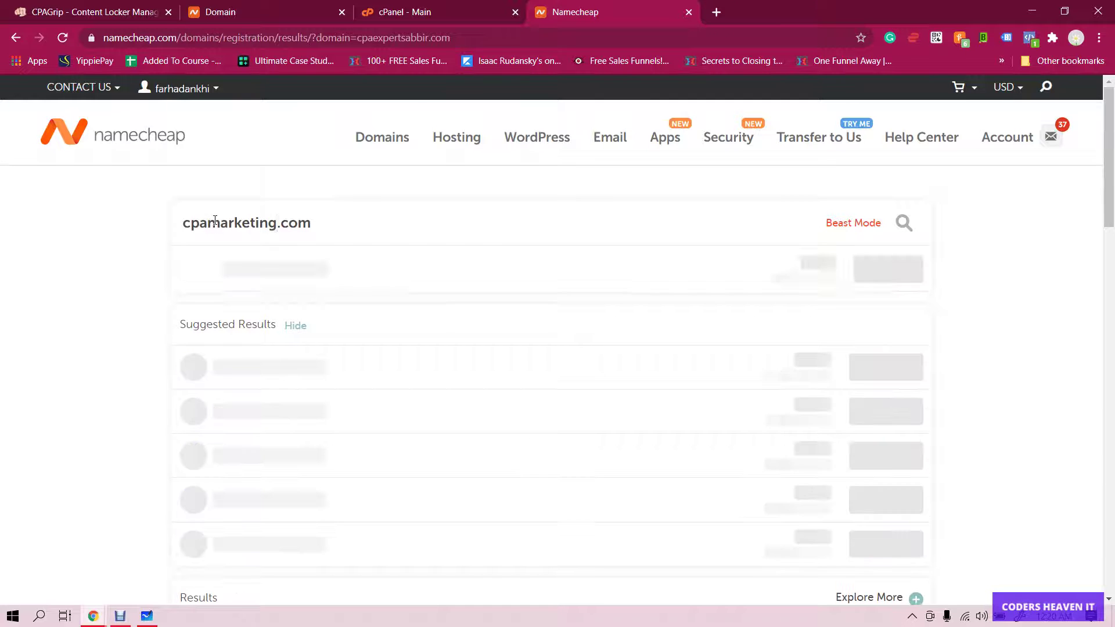
{"action": "left_click", "coordinate": [215, 220]}
{"action": "key", "text": "BackSpace"}
{"action": "type", "text": "m"}
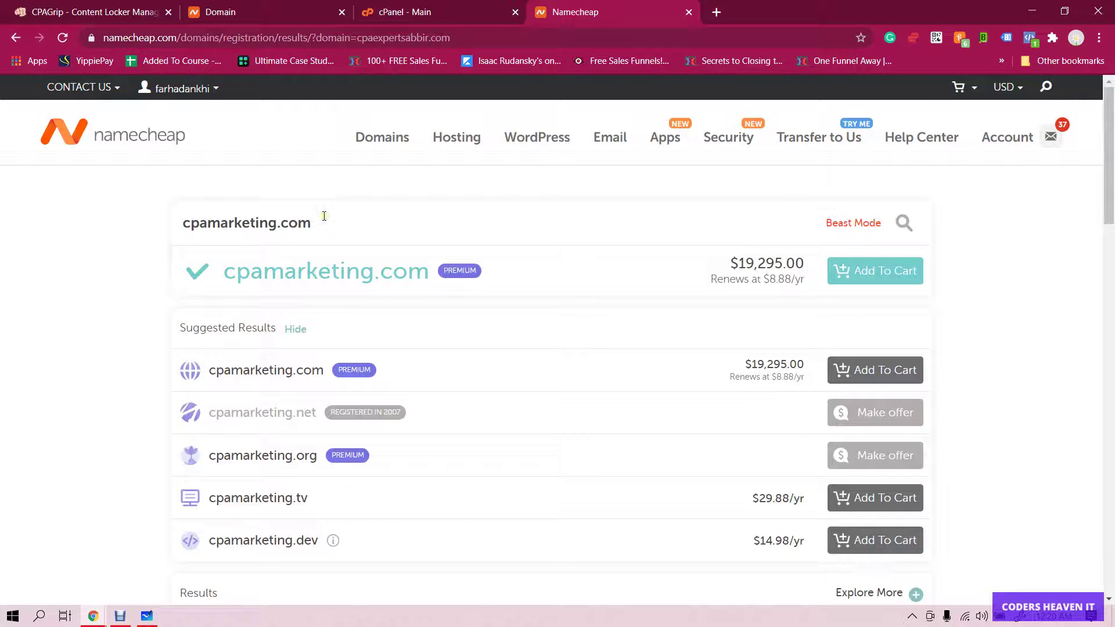
Remove "cpa" from the domain search to look up marketing.com and view its registration details.
{"action": "left_click", "coordinate": [206, 224]}
{"action": "key", "text": "BackSpace"}
{"action": "key", "text": "BackSpace"}
{"action": "key", "text": "BackSpace"}
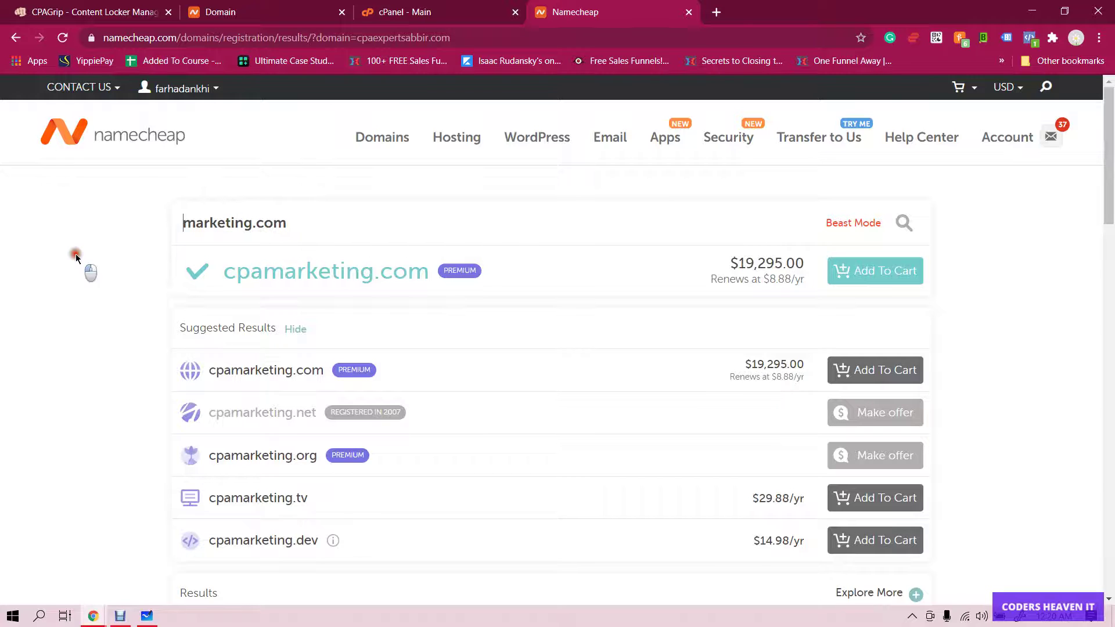
{"action": "left_click", "coordinate": [76, 256]}
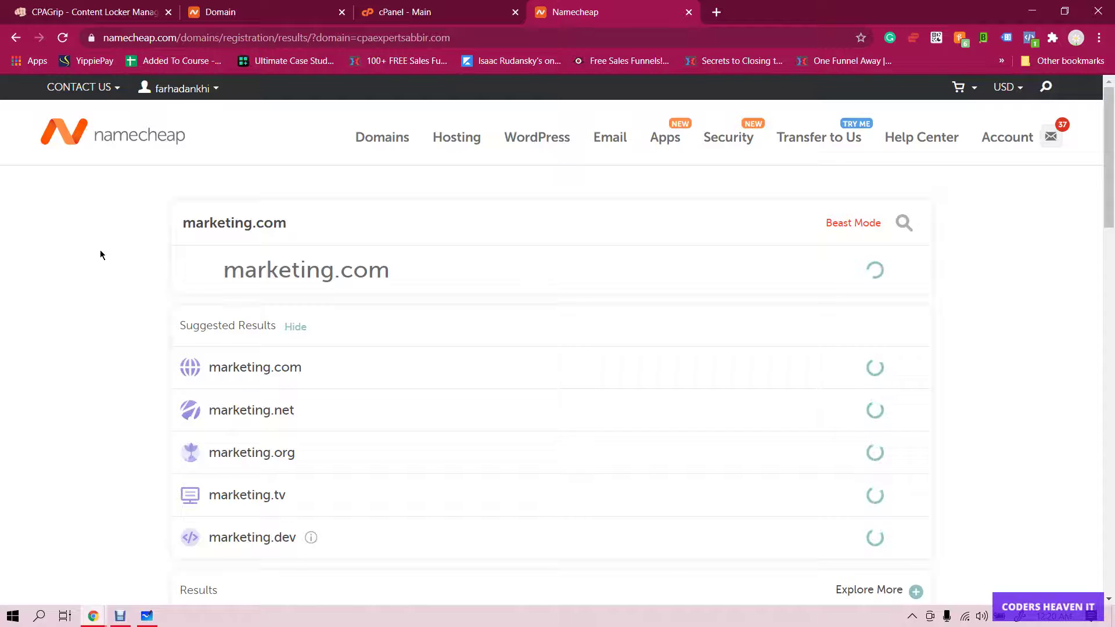
{"action": "left_click", "coordinate": [521, 261]}
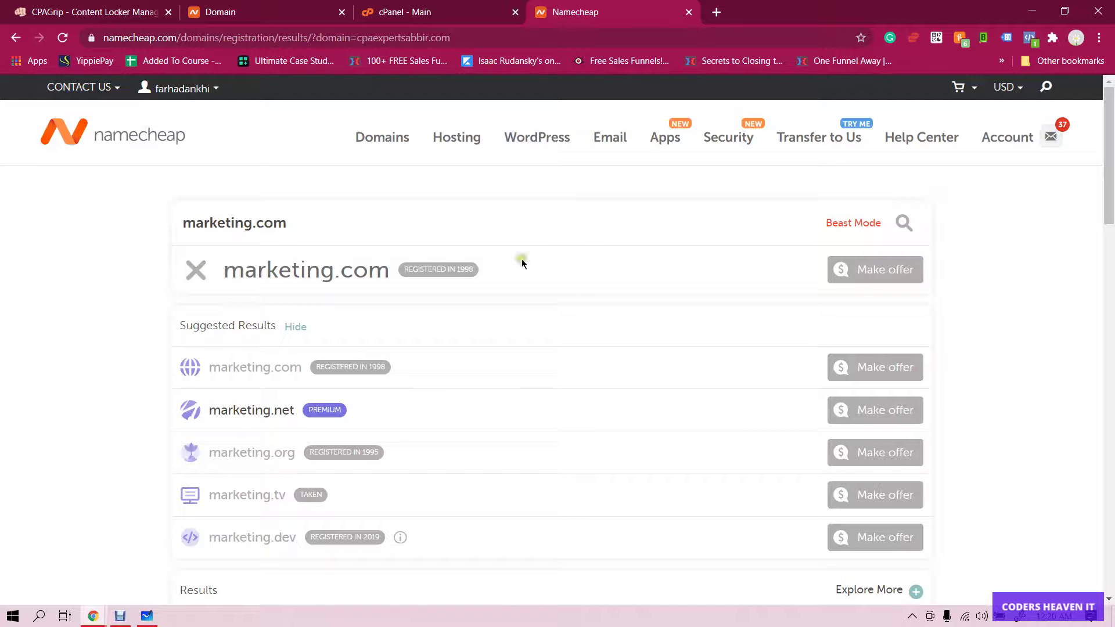
{"action": "left_click", "coordinate": [447, 271]}
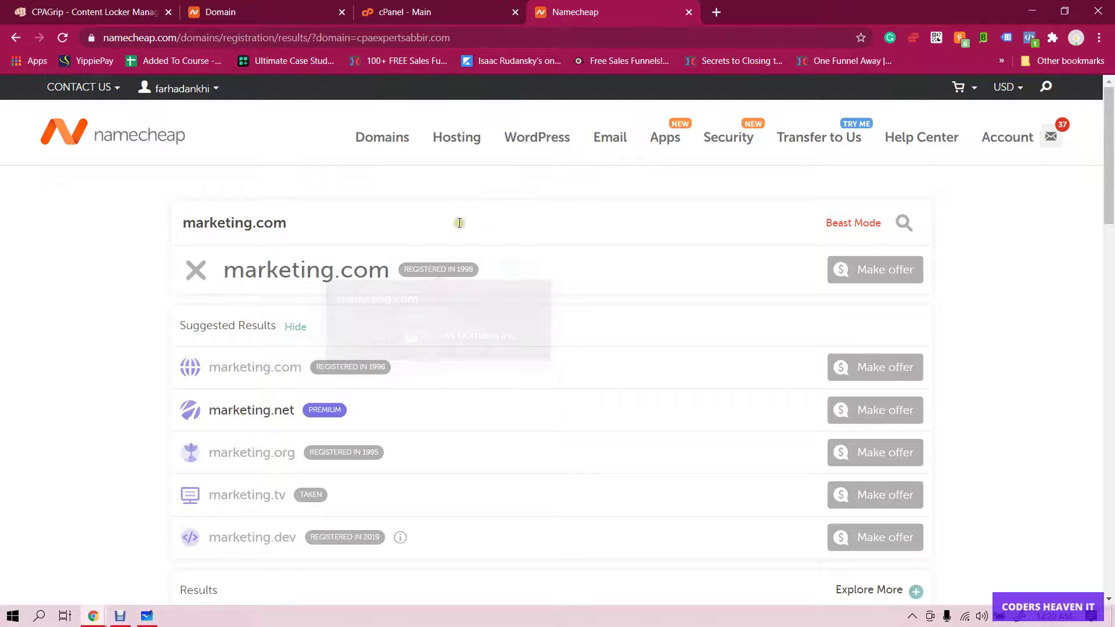
{"action": "mouse_move", "coordinate": [475, 271]}
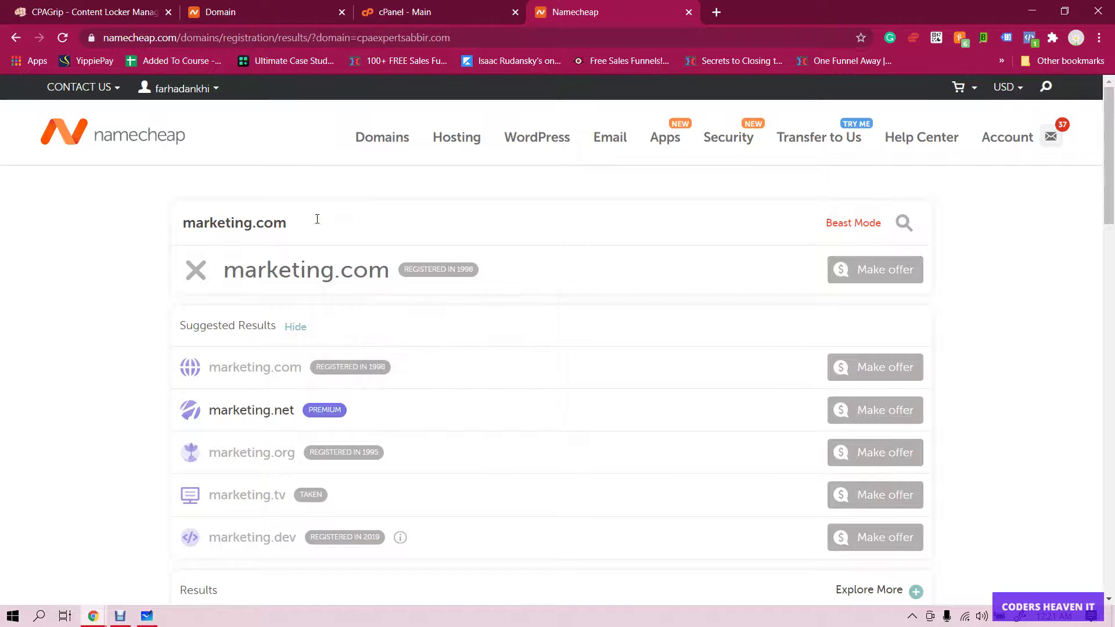
Replace the search text with cpaexpertsabbir.com to look up that domain again.
{"action": "triple_click", "coordinate": [317, 218]}
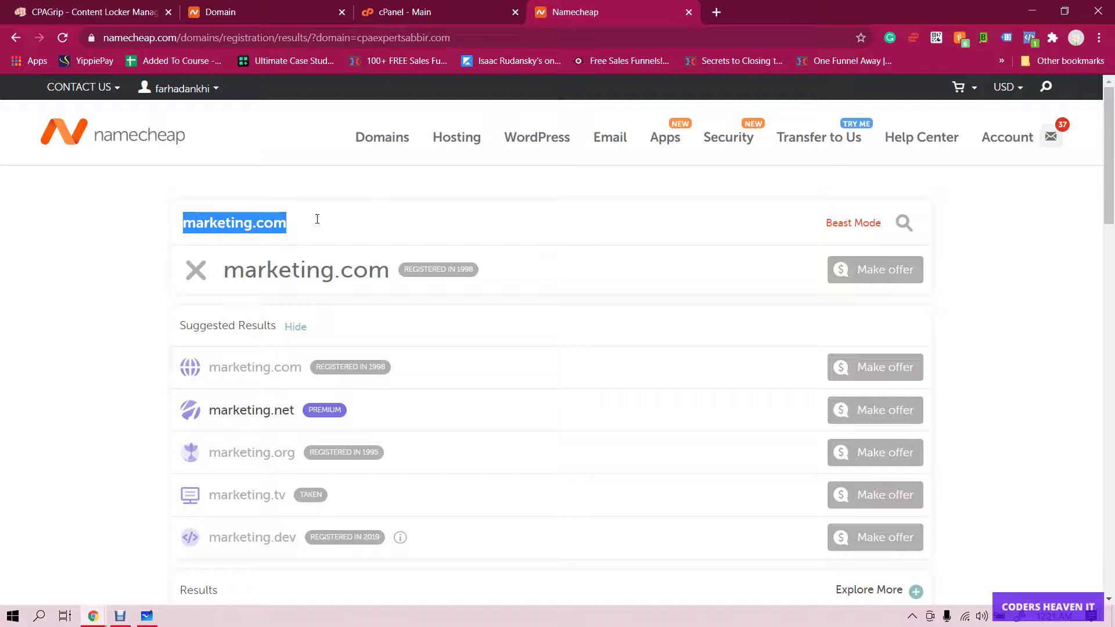
{"action": "type", "text": "cpama"}
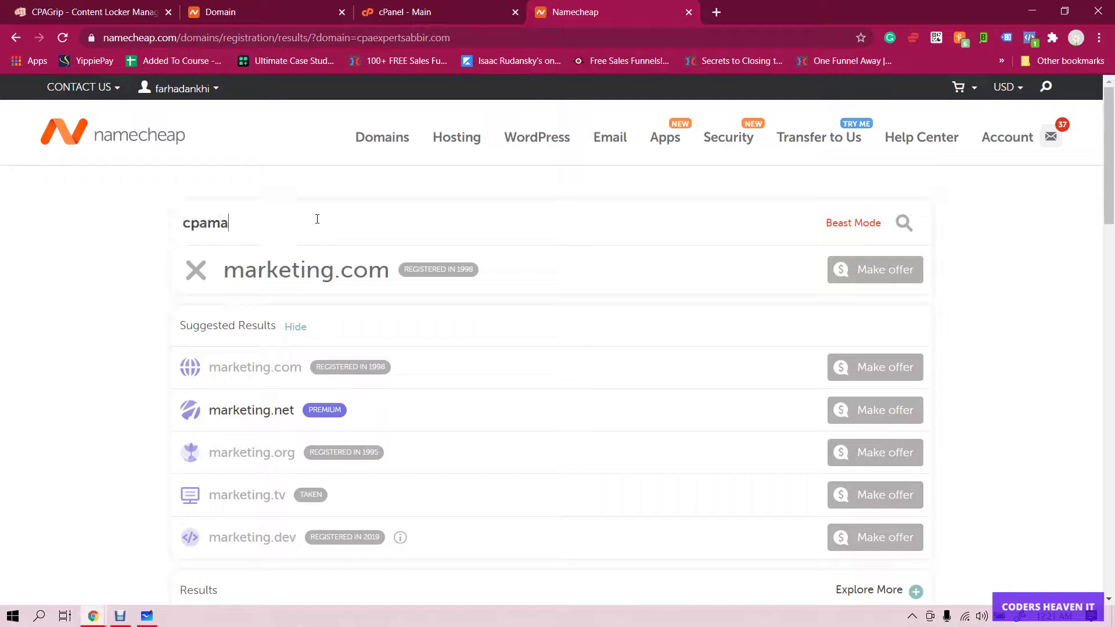
{"action": "key", "text": "BackSpace"}
{"action": "key", "text": "BackSpace"}
{"action": "type", "text": "expertsabbi"}
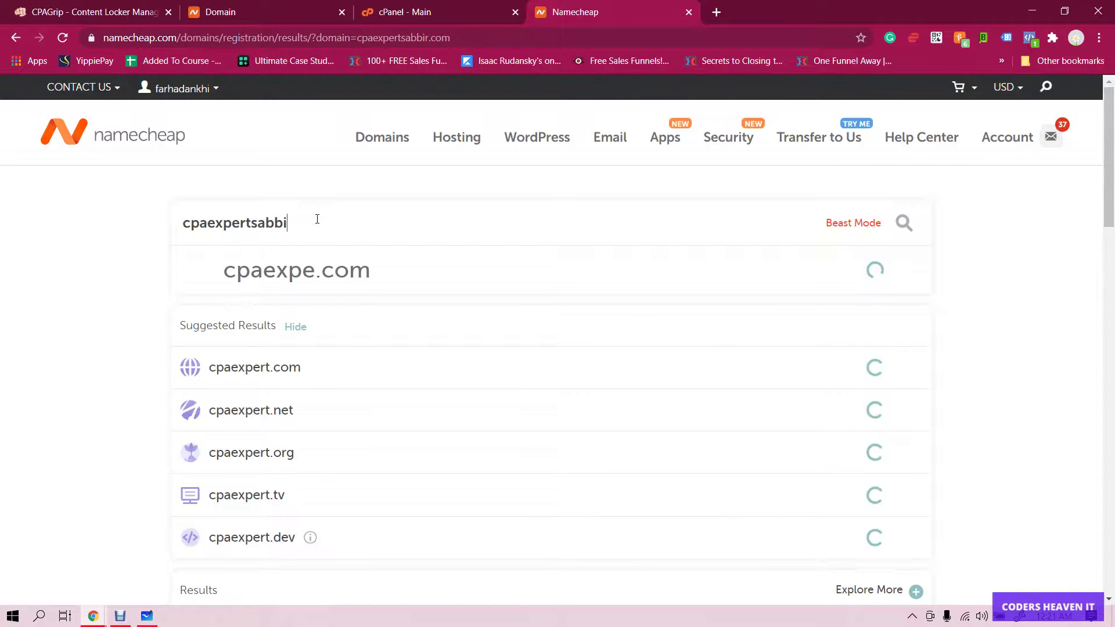
{"action": "type", "text": "r.com"}
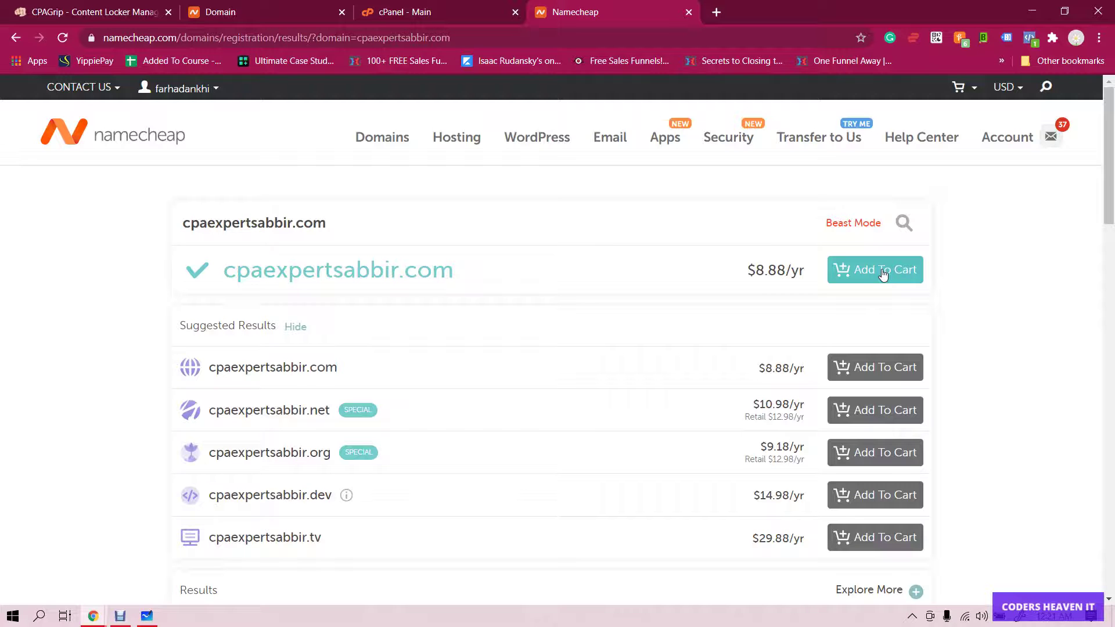
Add the cpaexpertsabbir.com domain to the cart and dismiss the cart notification.
{"action": "left_click", "coordinate": [878, 274]}
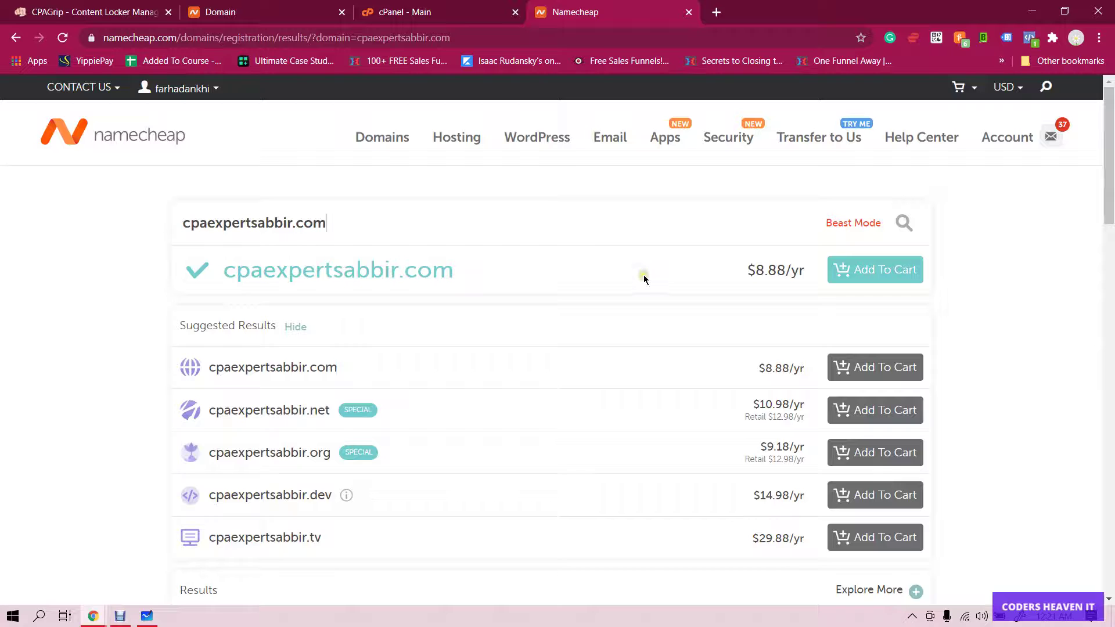
{"action": "left_click", "coordinate": [879, 272]}
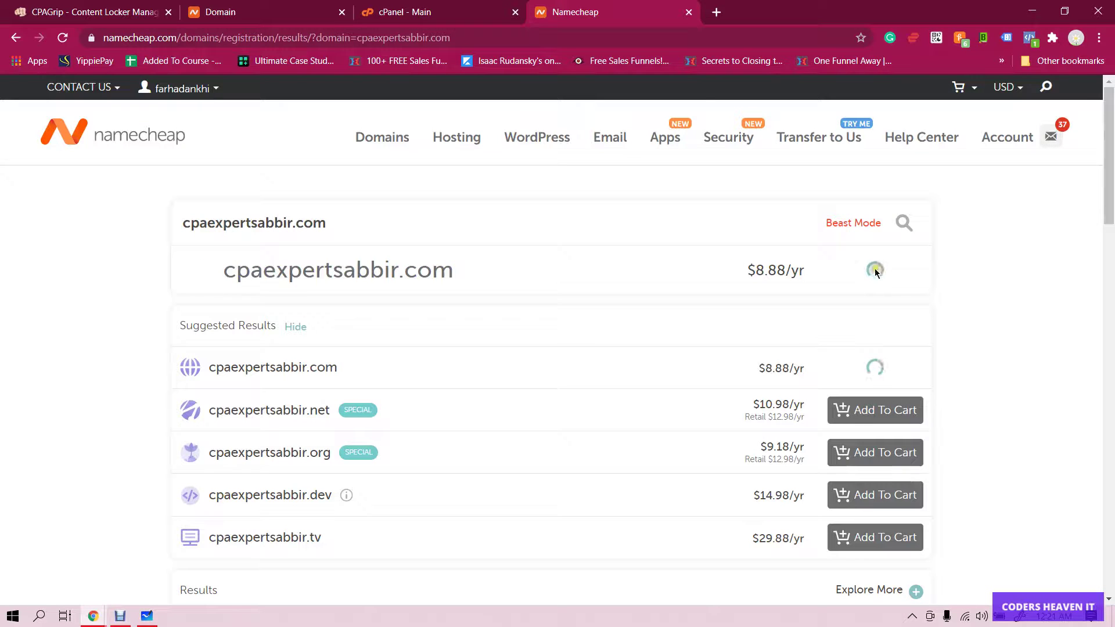
{"action": "left_click", "coordinate": [1060, 122]}
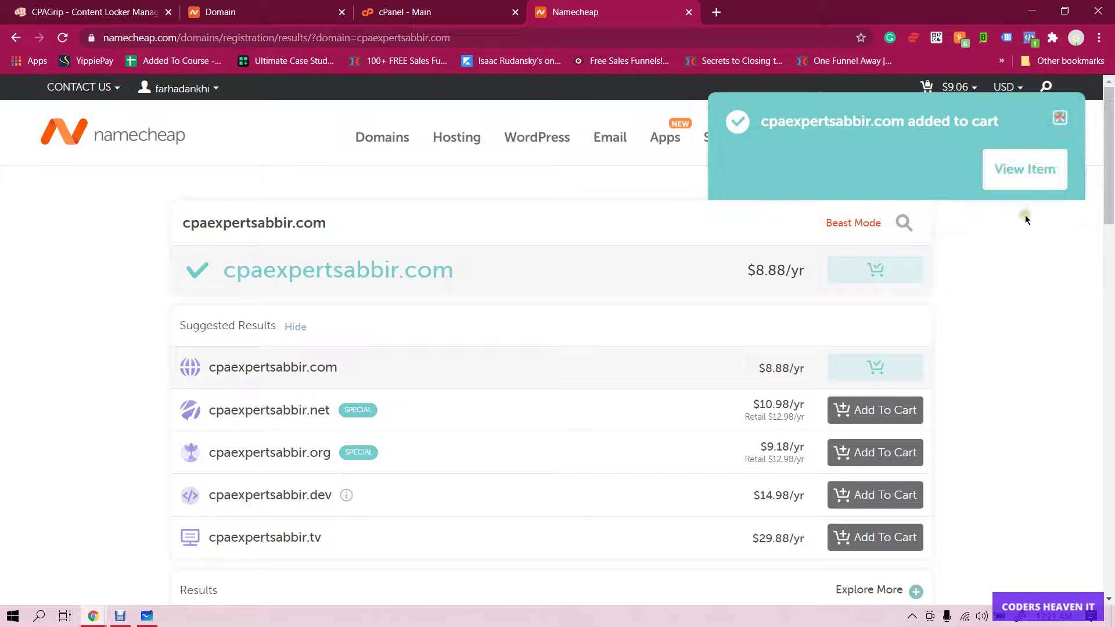
Open the Shared Hosting plans page and bring the plan comparison into view.
{"action": "mouse_move", "coordinate": [462, 146]}
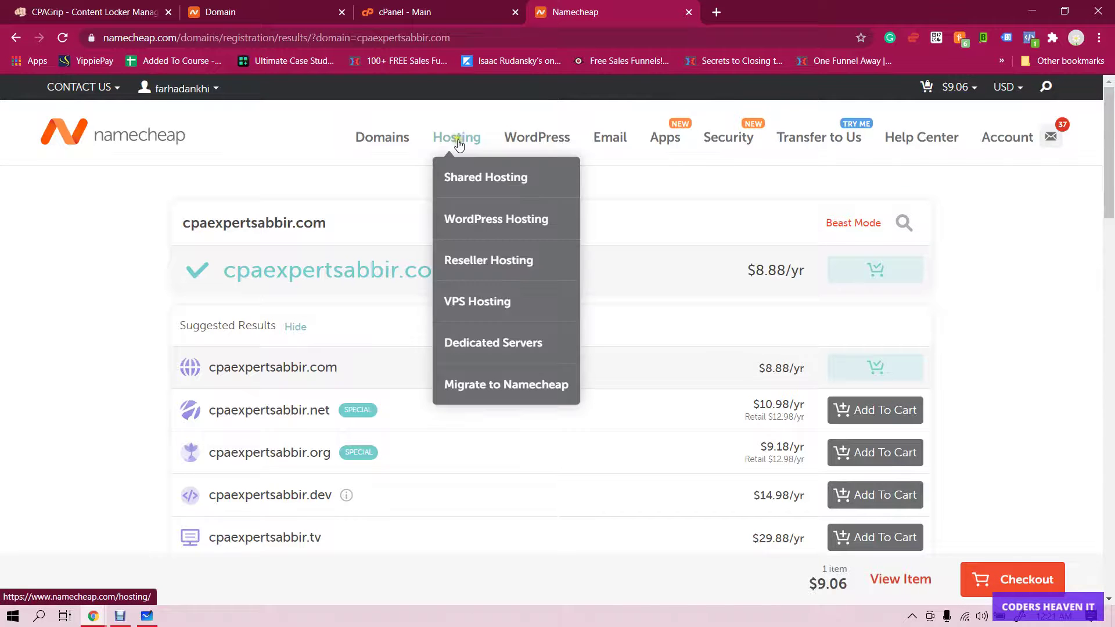
{"action": "left_click", "coordinate": [480, 181]}
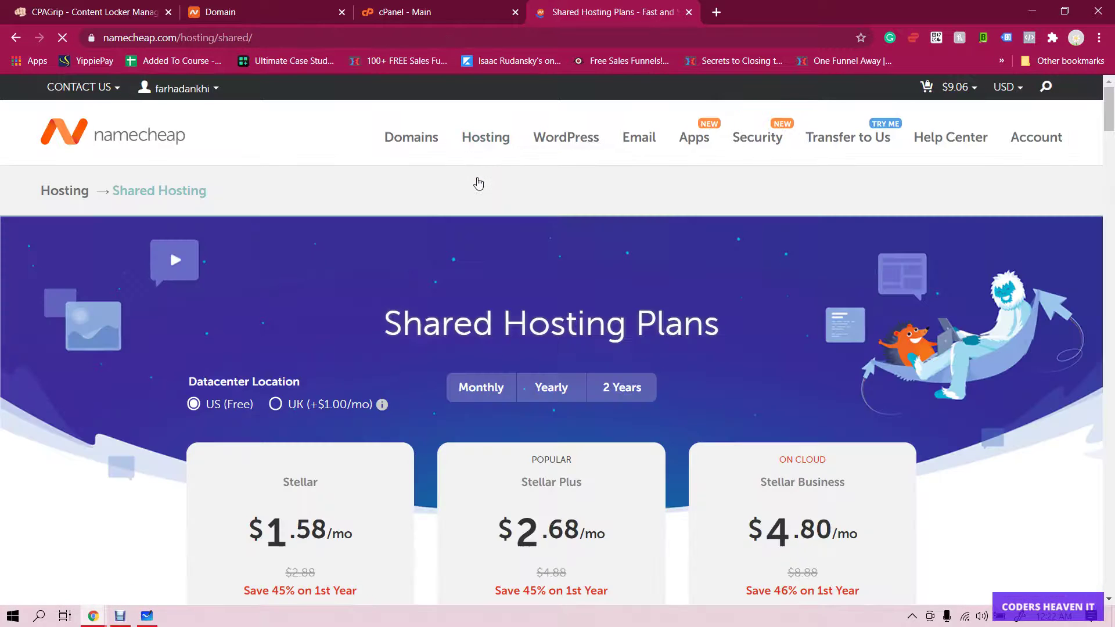
{"action": "scroll", "coordinate": [479, 183], "scroll_direction": "down", "scroll_amount": 3}
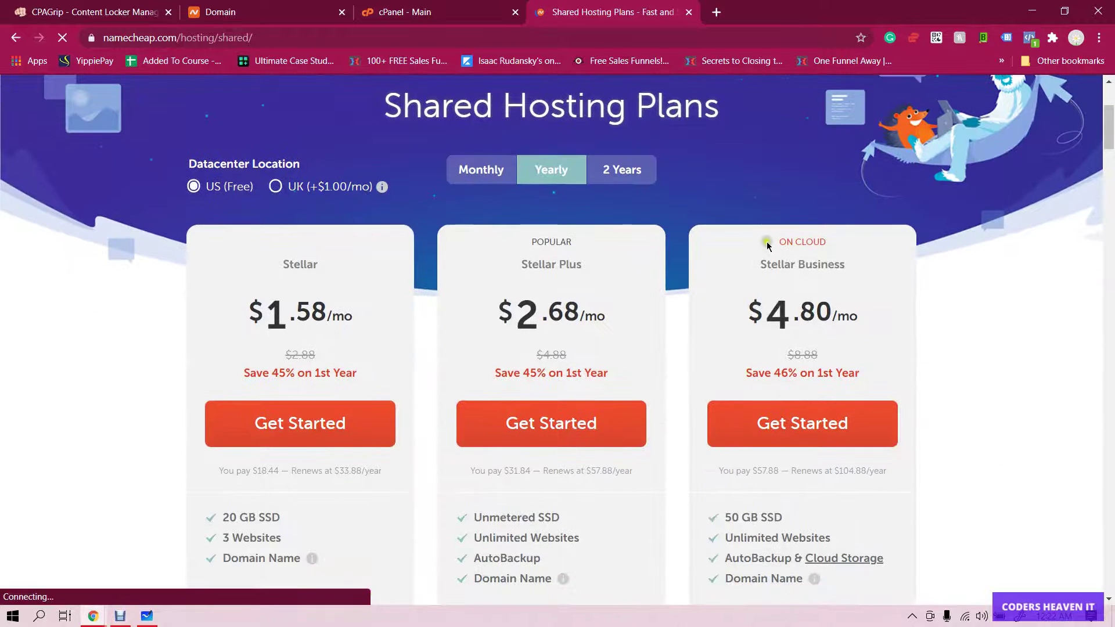
Compare the yearly shared hosting prices and start an order for the Stellar plan.
{"action": "scroll", "coordinate": [891, 247], "scroll_direction": "down", "scroll_amount": 1}
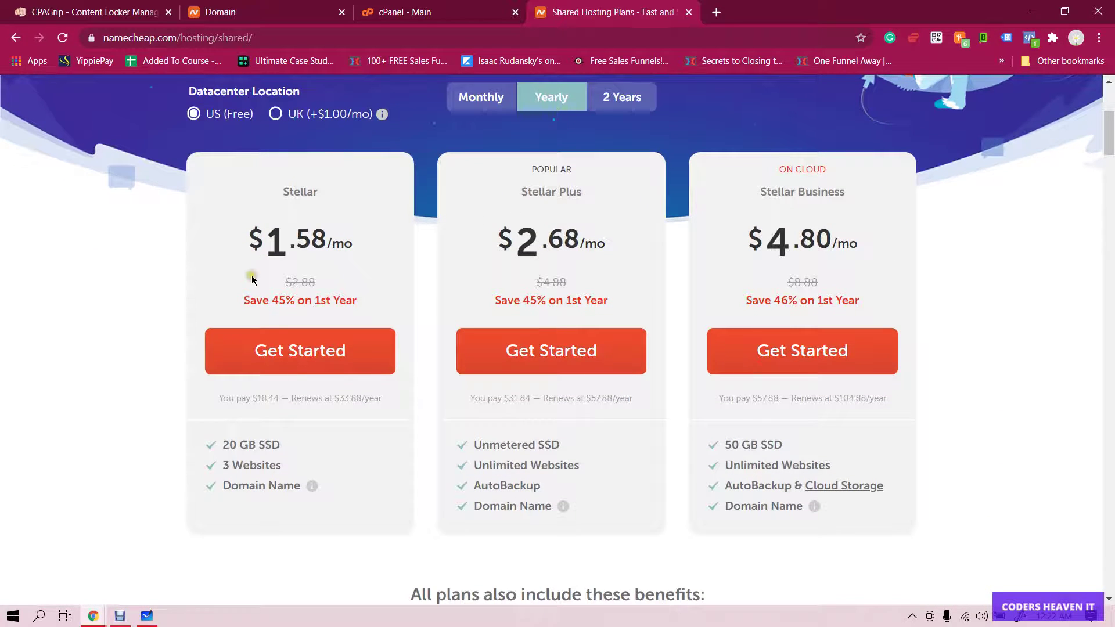
{"action": "left_click_drag", "start_coordinate": [254, 398], "coordinate": [279, 399]}
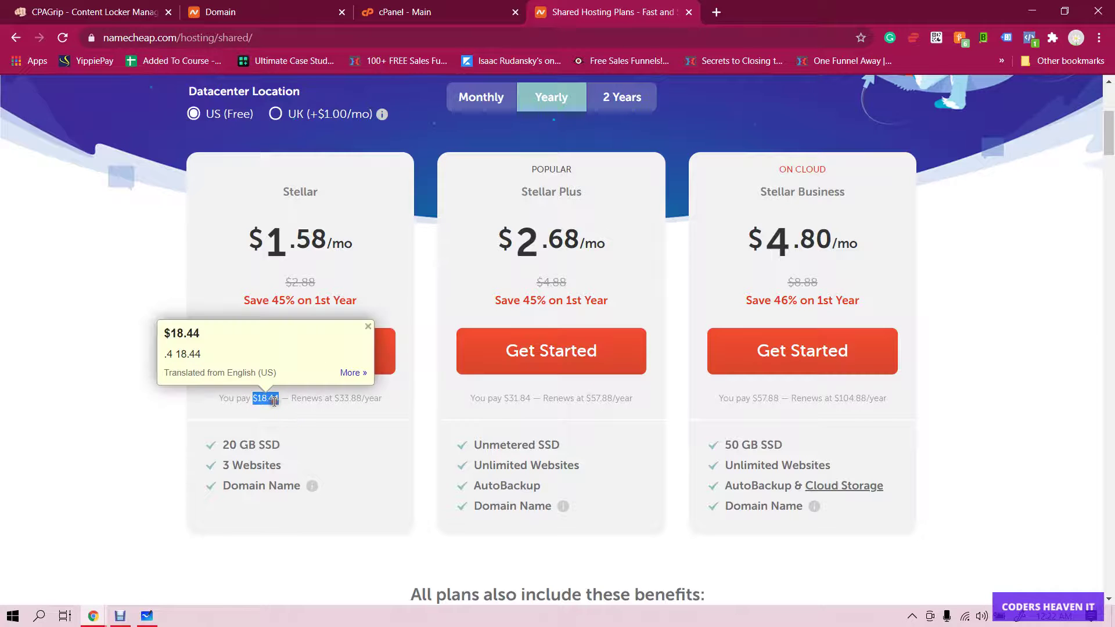
{"action": "left_click", "coordinate": [259, 399]}
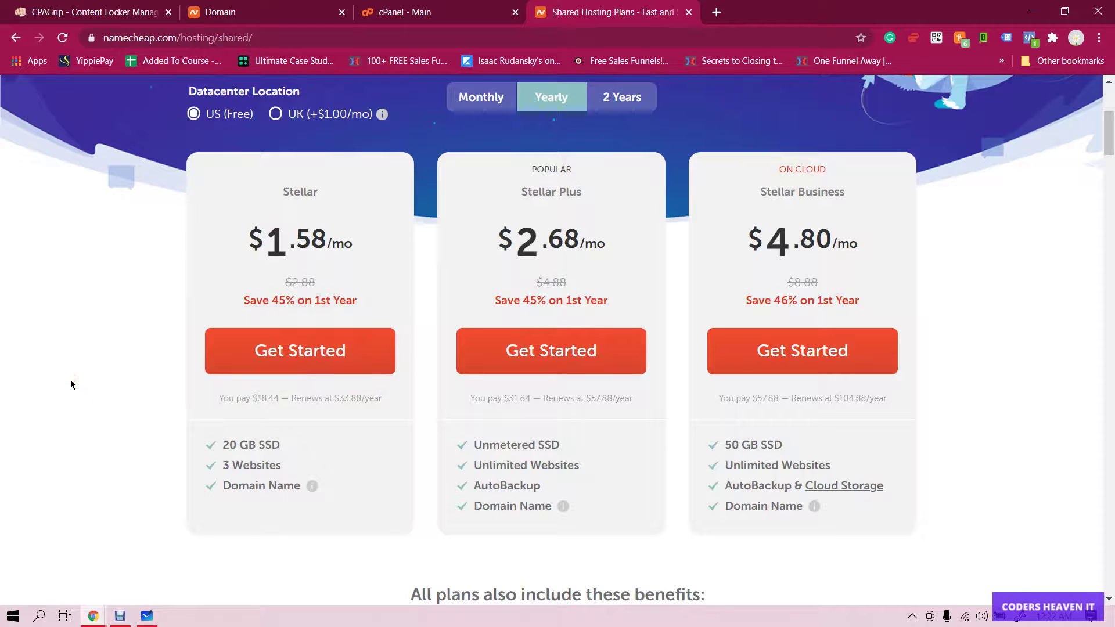
{"action": "left_click", "coordinate": [302, 353]}
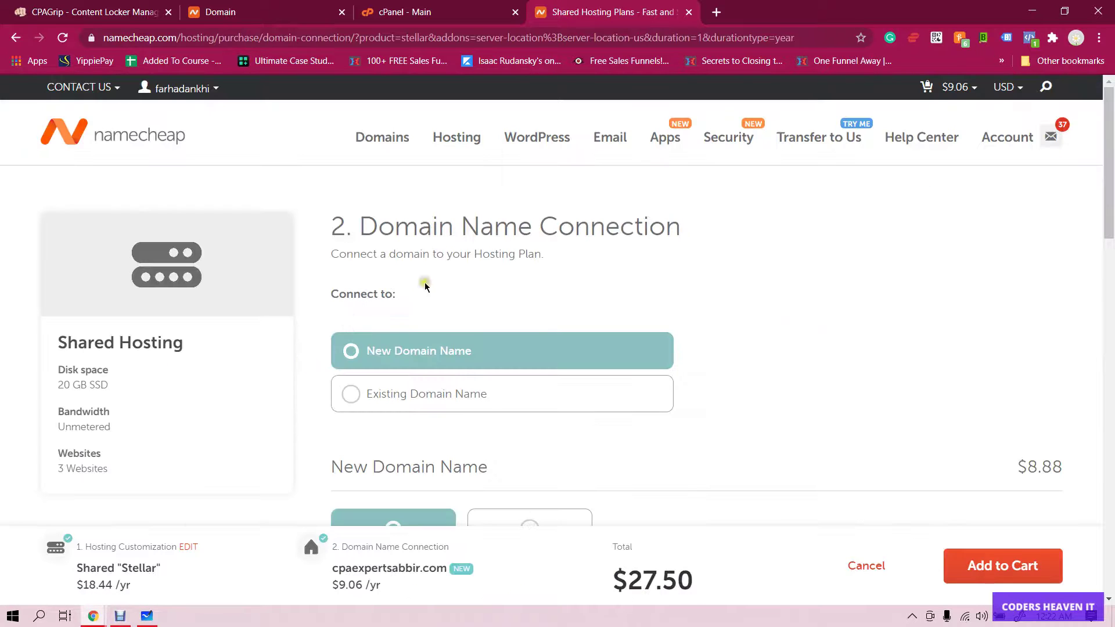
Review the total for the Stellar plan with cpaexpertsabbir.com on the domain connection page.
{"action": "scroll", "coordinate": [435, 287], "scroll_direction": "down", "scroll_amount": 7}
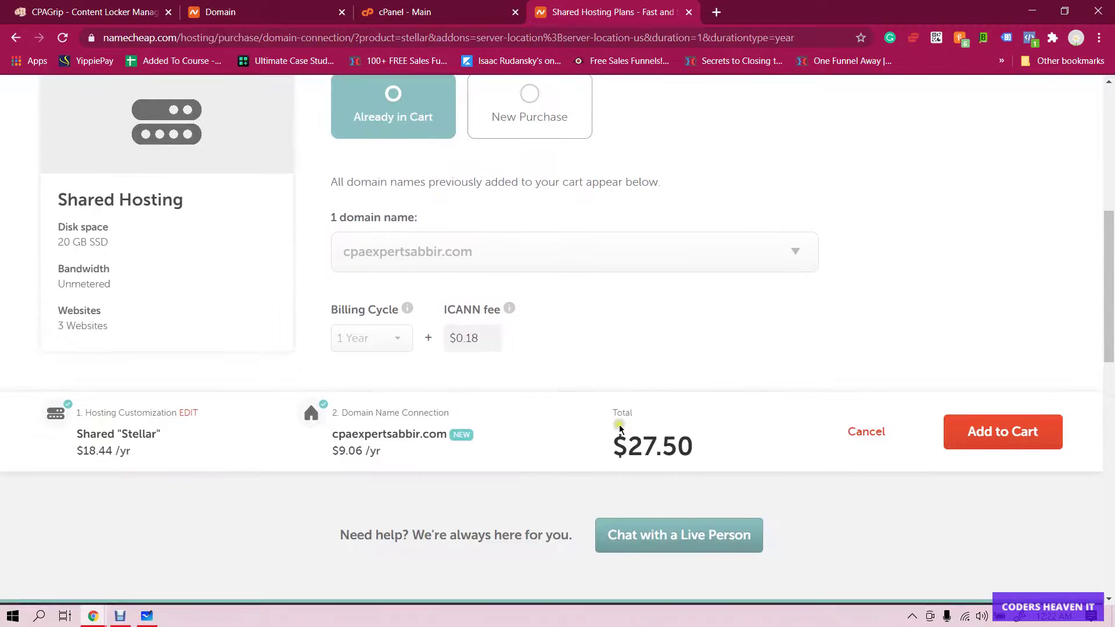
{"action": "left_click_drag", "start_coordinate": [616, 446], "coordinate": [697, 448]}
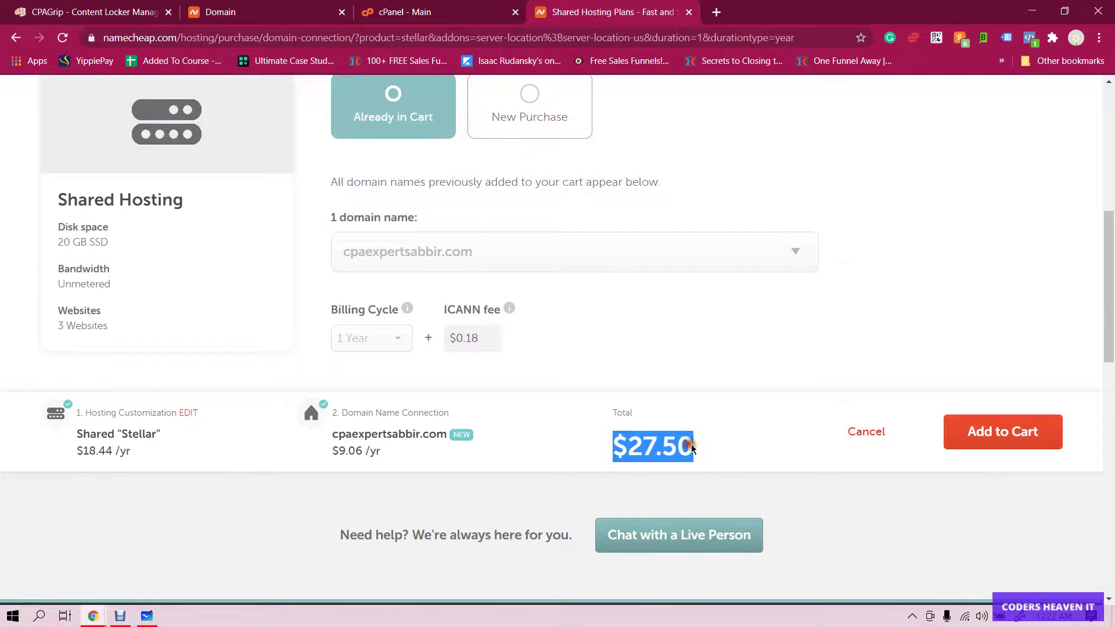
{"action": "left_click", "coordinate": [704, 445]}
{"action": "left_click_drag", "start_coordinate": [614, 445], "coordinate": [693, 446]}
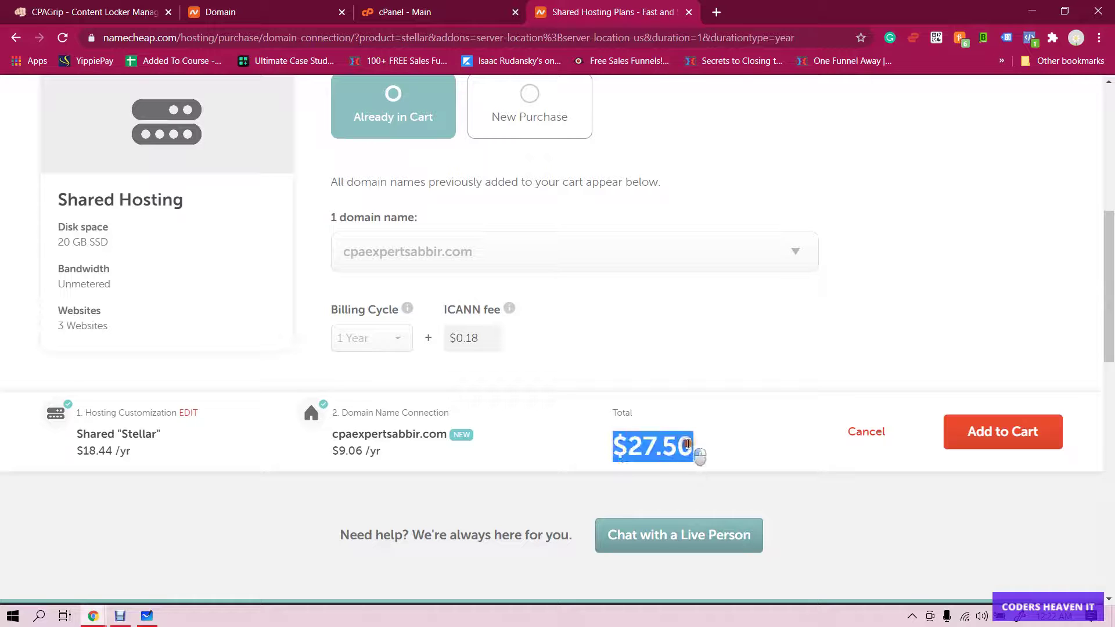
{"action": "left_click", "coordinate": [509, 386]}
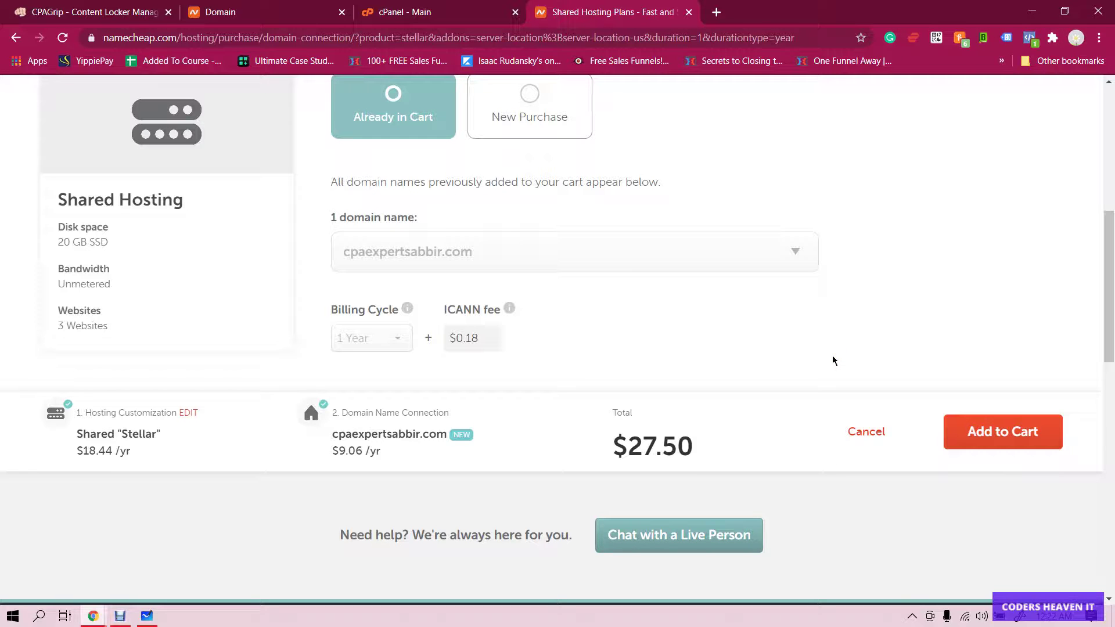
{"action": "left_click", "coordinate": [818, 343]}
{"action": "left_click", "coordinate": [1007, 437]}
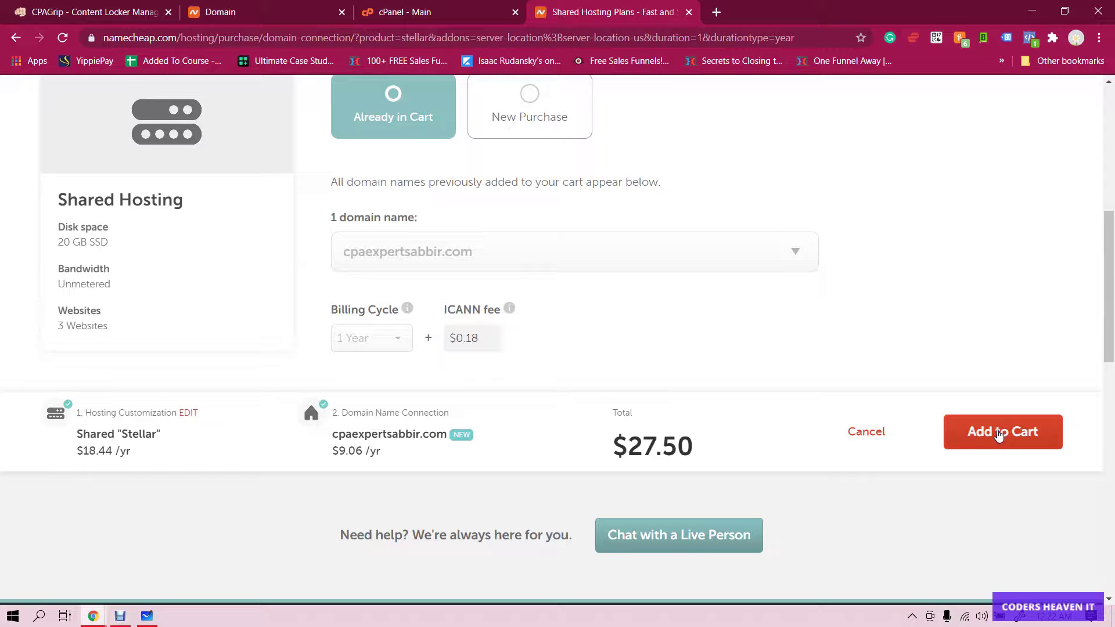
{"action": "left_click", "coordinate": [1022, 436]}
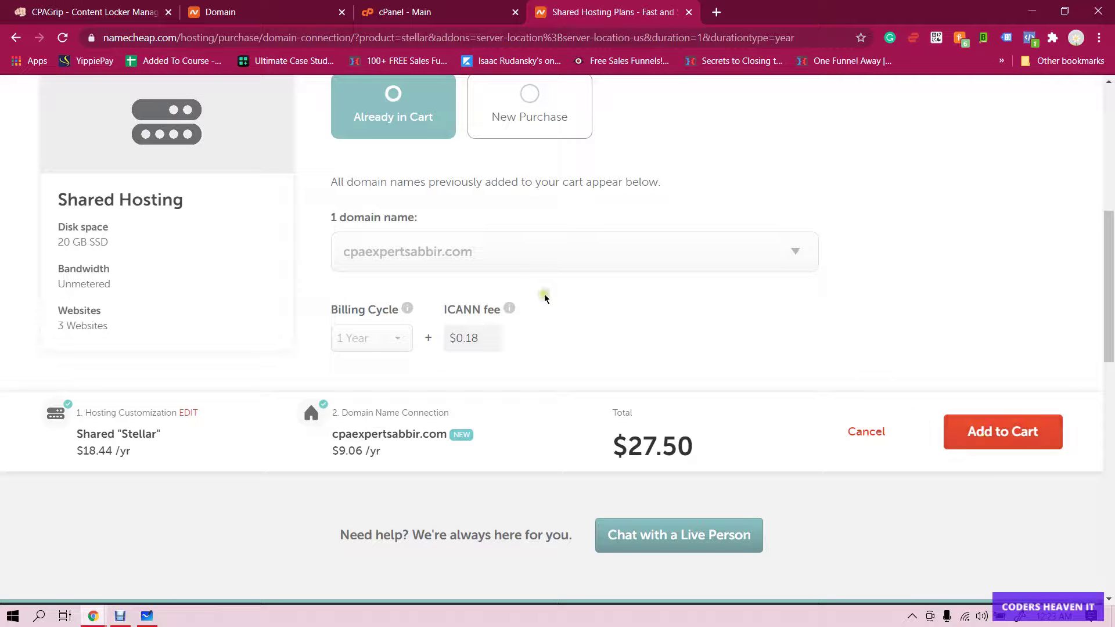
Switch to Microsoft Whiteboard and handwrite the contact phone number below the "Landing Page Creator" item.
{"action": "left_click", "coordinate": [146, 616]}
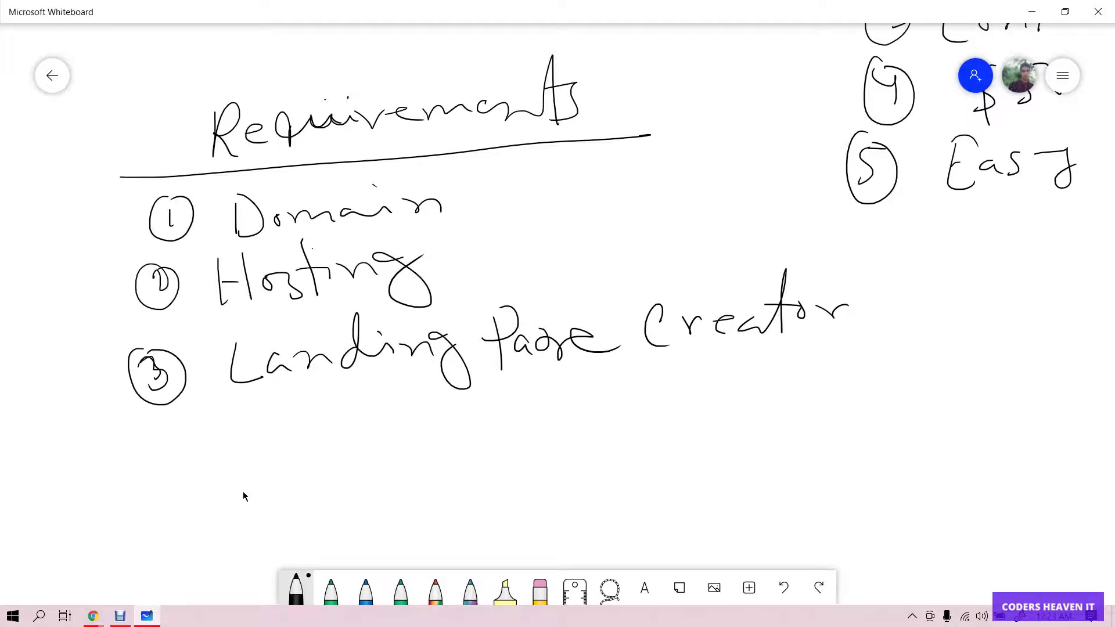
{"action": "left_click_drag", "start_coordinate": [543, 415], "coordinate": [548, 409]}
{"action": "left_click_drag", "start_coordinate": [643, 391], "coordinate": [651, 406]}
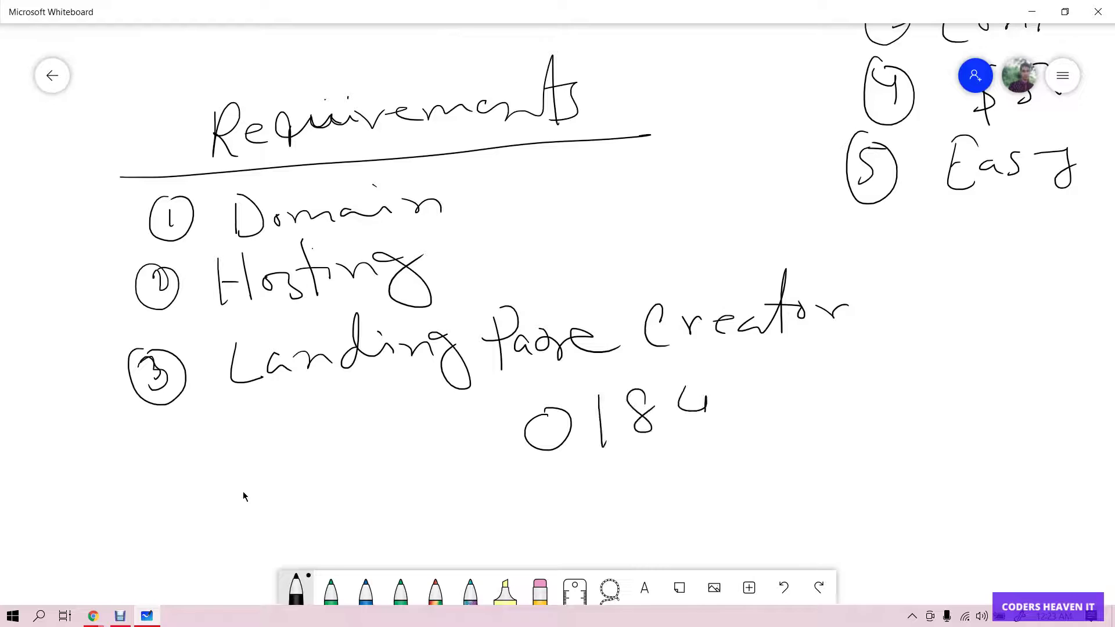
{"action": "left_click_drag", "start_coordinate": [803, 379], "coordinate": [824, 409]}
{"action": "left_click_drag", "start_coordinate": [838, 364], "coordinate": [839, 383]}
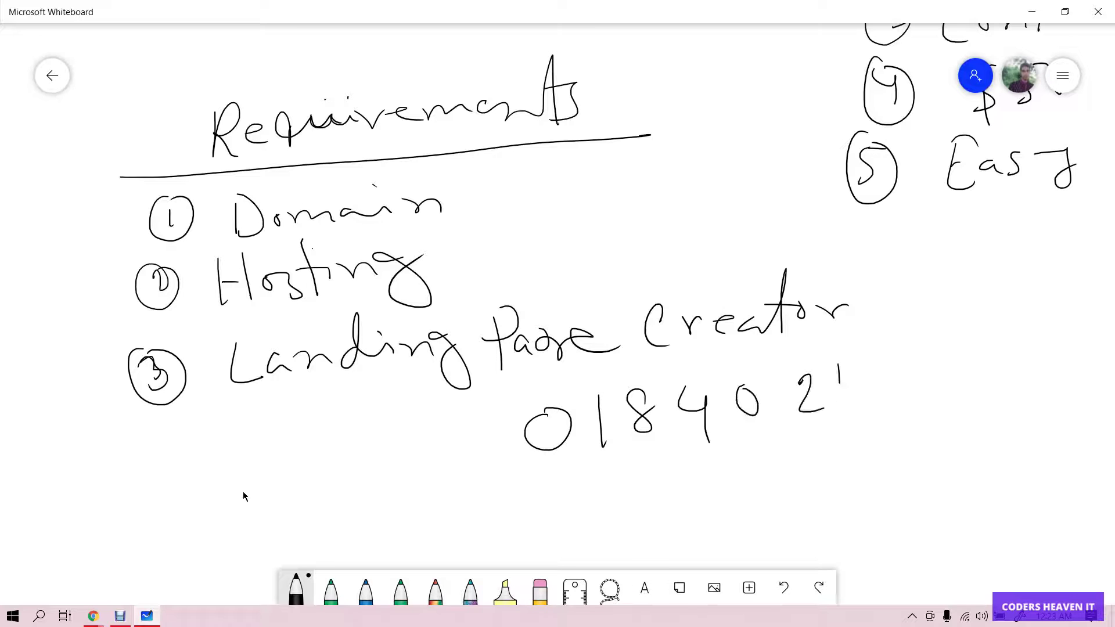
{"action": "left_click_drag", "start_coordinate": [1000, 355], "coordinate": [982, 385]}
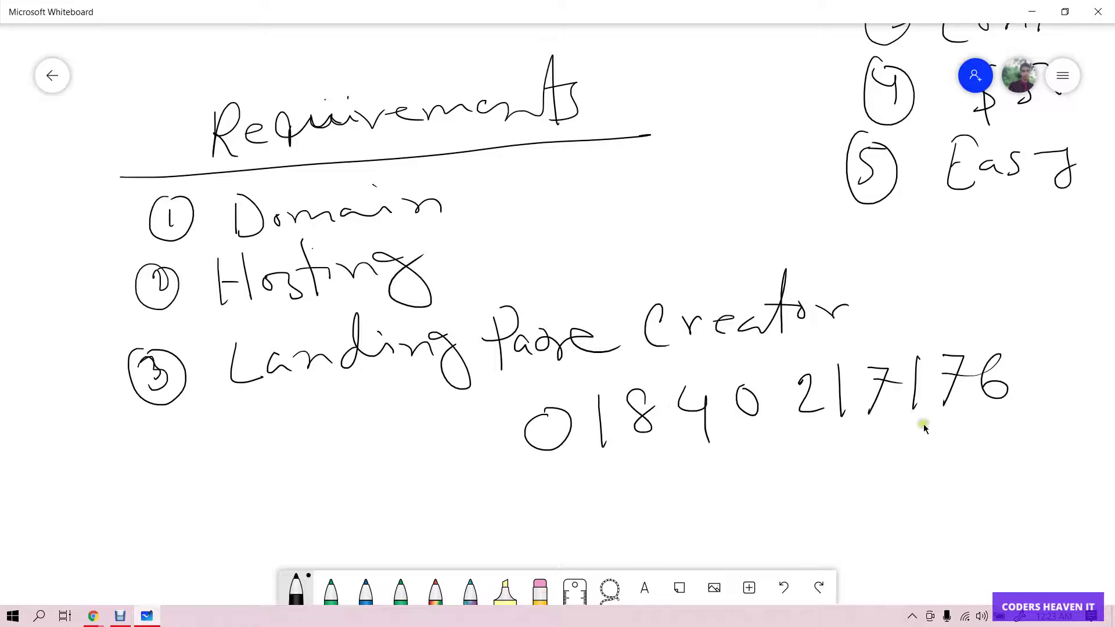
Return to Chrome and look over the hosting order's domain connection options and the lovelyoffer4u.com domain details.
{"action": "left_click", "coordinate": [93, 615]}
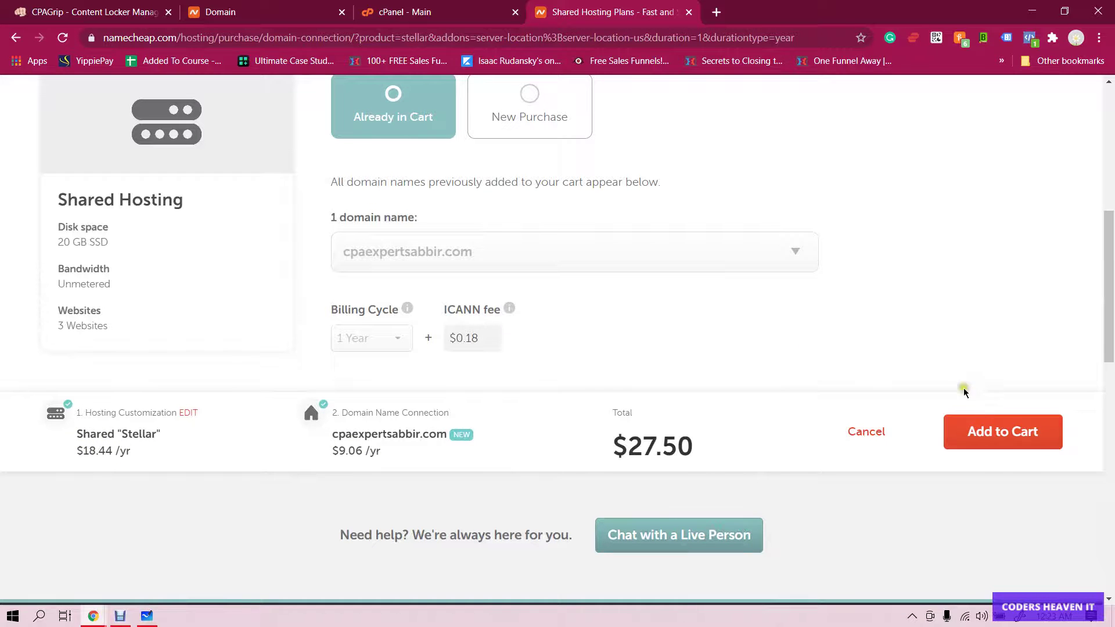
{"action": "scroll", "coordinate": [752, 348], "scroll_direction": "up", "scroll_amount": 6}
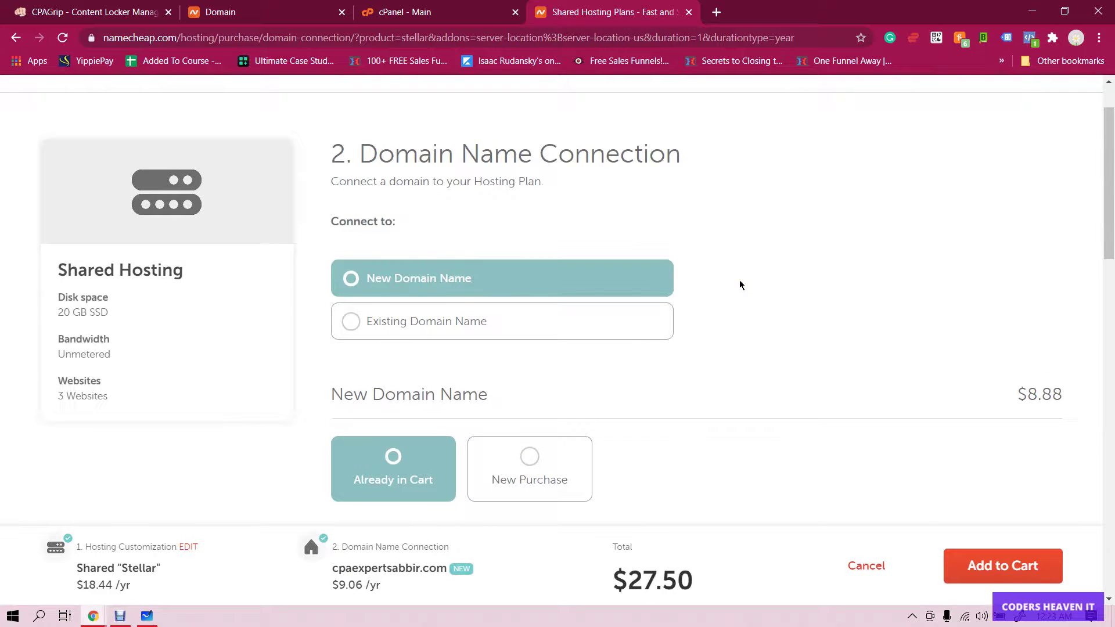
{"action": "scroll", "coordinate": [740, 285], "scroll_direction": "up", "scroll_amount": 2}
{"action": "left_click", "coordinate": [307, 5]}
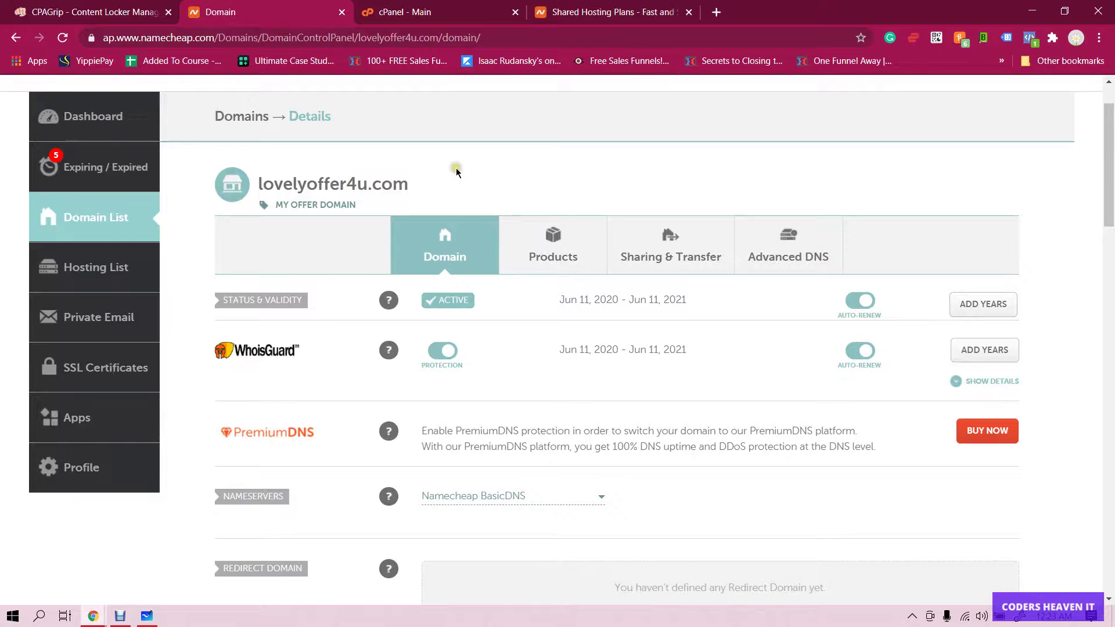
{"action": "left_click", "coordinate": [553, 10]}
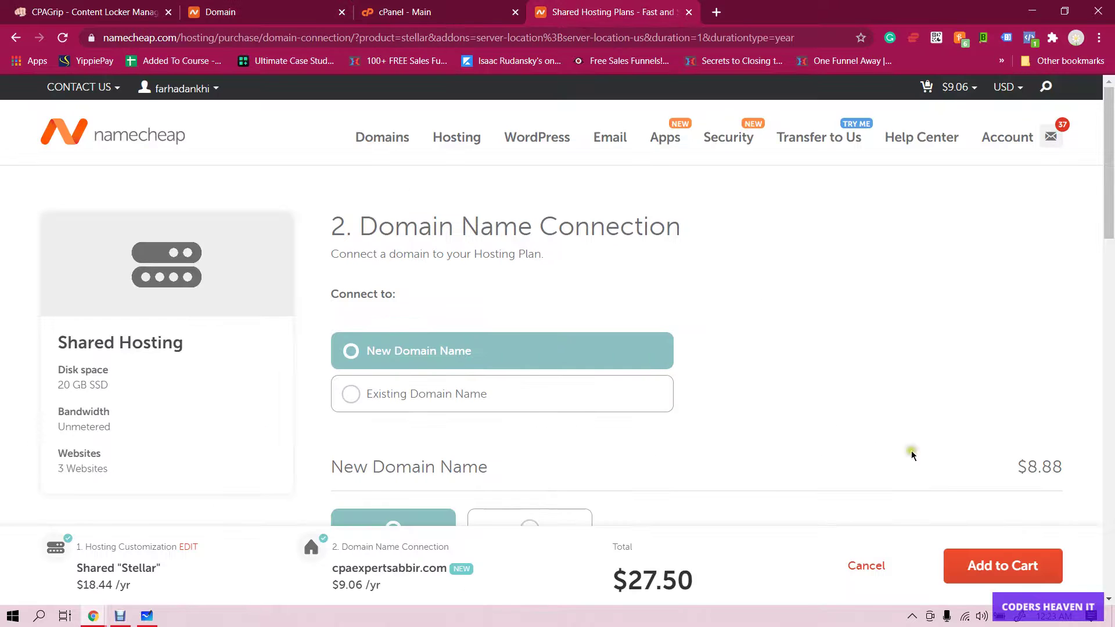
{"action": "key", "text": "ctrl+2"}
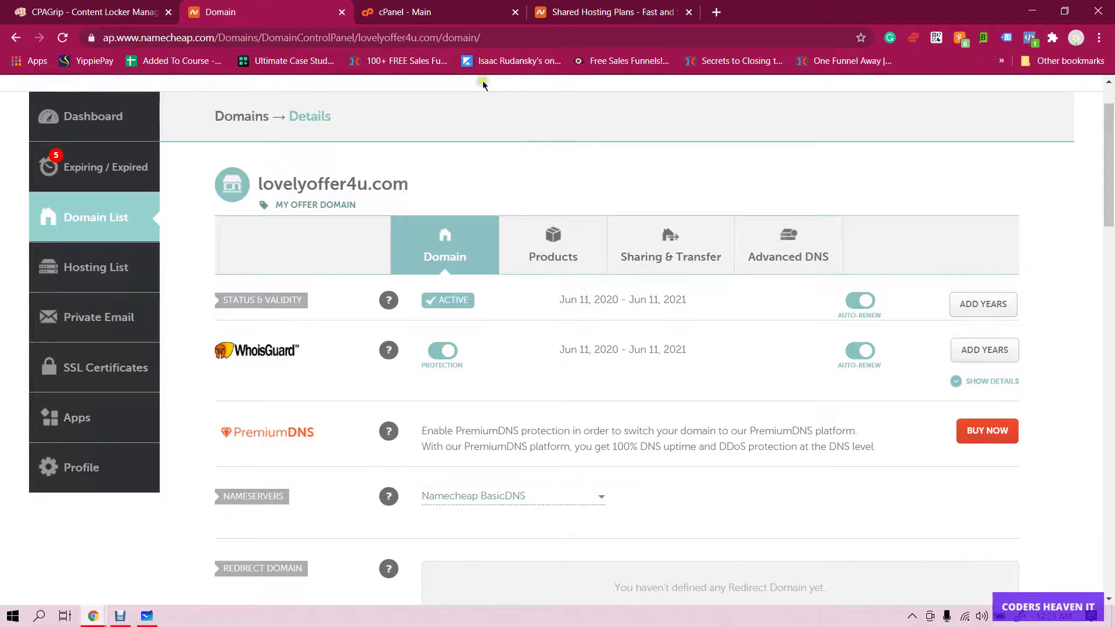
{"action": "left_click", "coordinate": [572, 8]}
{"action": "left_click", "coordinate": [251, 6]}
{"action": "left_click_drag", "start_coordinate": [292, 186], "coordinate": [463, 172]}
{"action": "left_click", "coordinate": [464, 172]}
{"action": "left_click", "coordinate": [406, 13]}
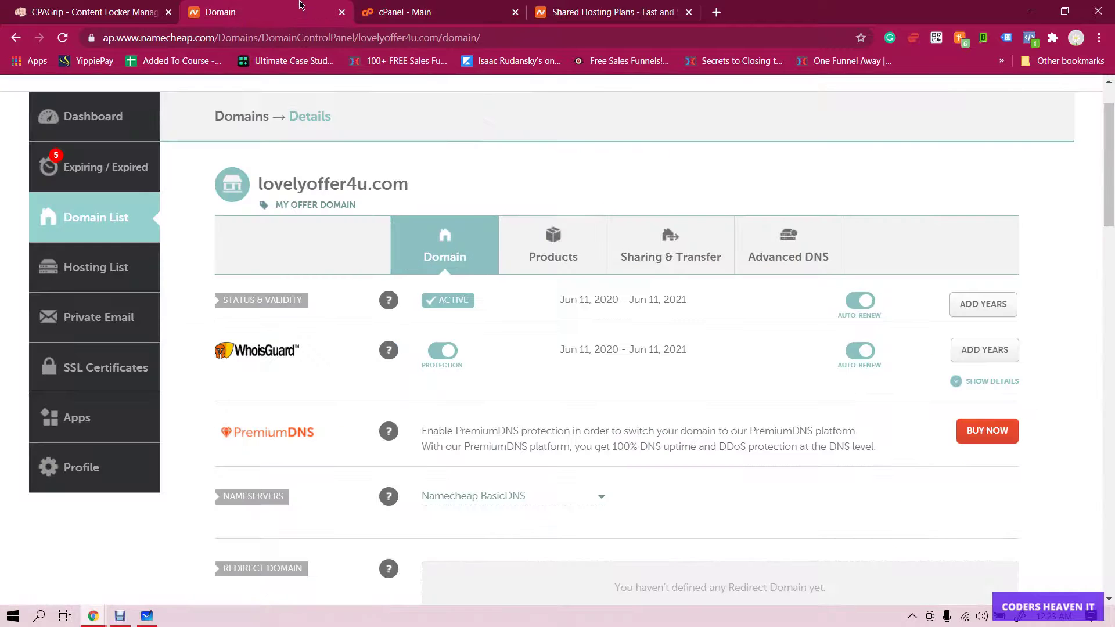
Set the nameservers of lovelyoffer4u.com to Namecheap Web Hosting DNS and save the change.
{"action": "left_click", "coordinate": [302, 11]}
{"action": "scroll", "coordinate": [635, 145], "scroll_direction": "down", "scroll_amount": 1}
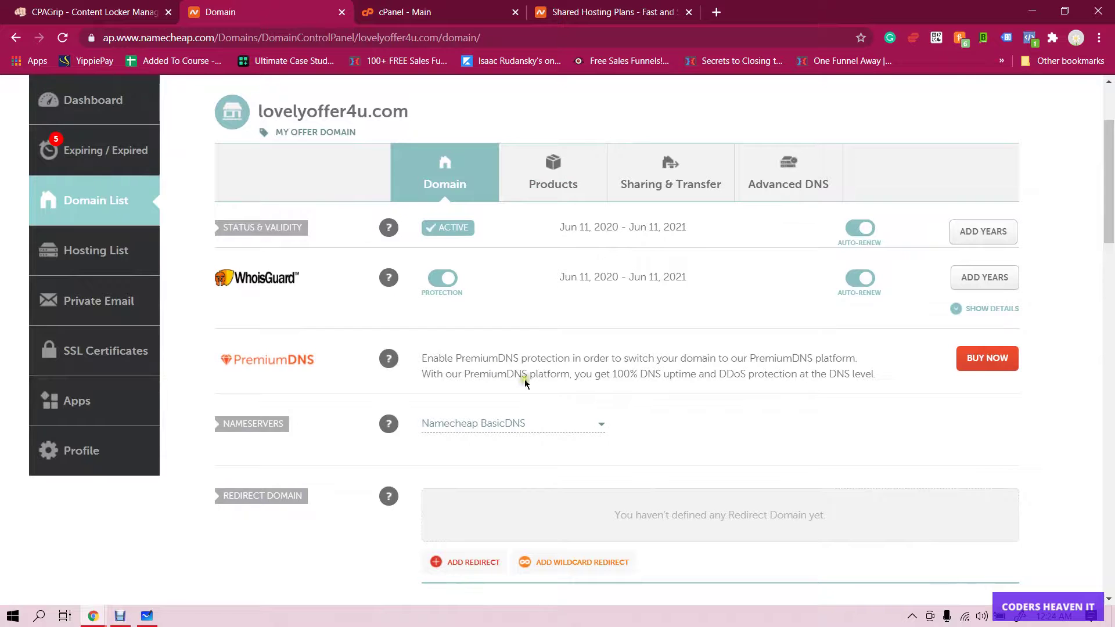
{"action": "left_click", "coordinate": [501, 424]}
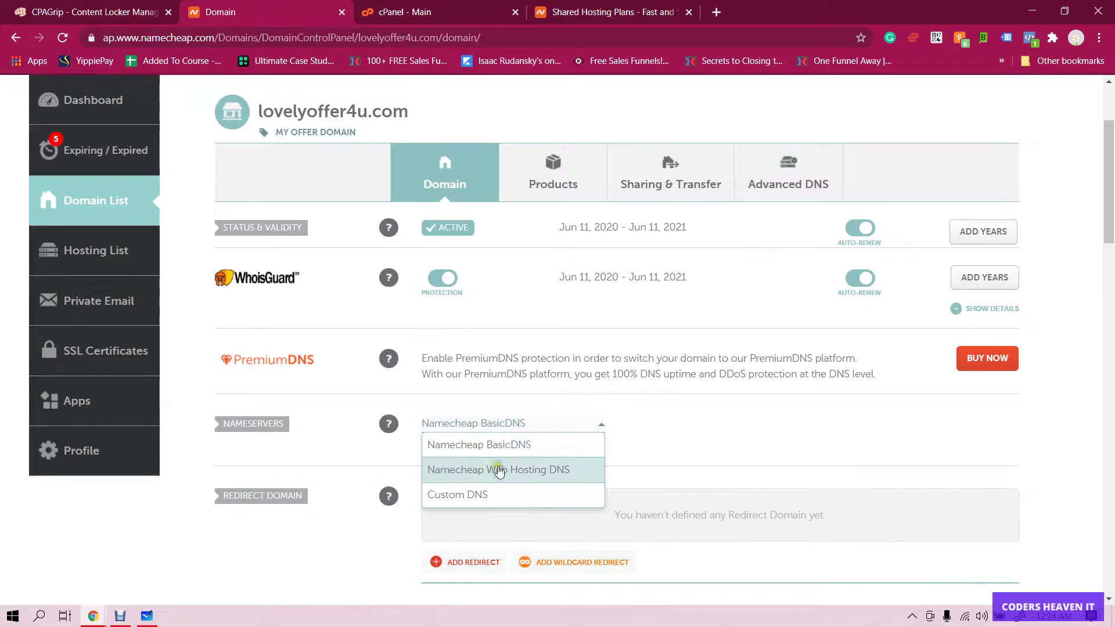
{"action": "left_click", "coordinate": [533, 471]}
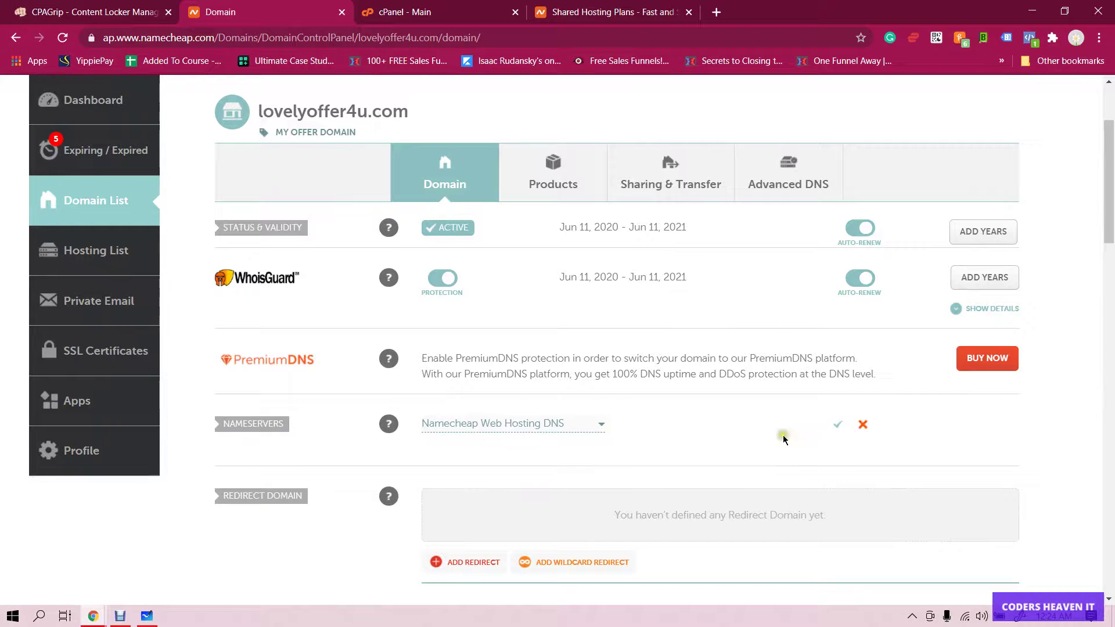
{"action": "left_click", "coordinate": [837, 425]}
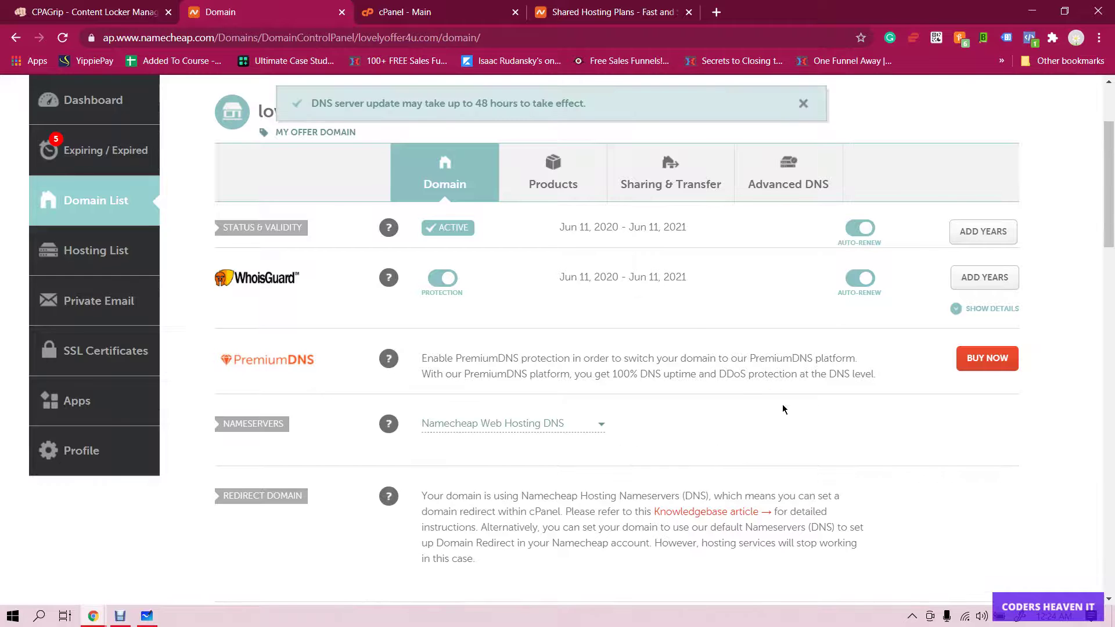
Select the lovelyoffer4u.com name in the domain details heading for copying.
{"action": "scroll", "coordinate": [633, 296], "scroll_direction": "up", "scroll_amount": 3}
{"action": "left_click_drag", "start_coordinate": [260, 253], "coordinate": [395, 255]}
{"action": "right_click", "coordinate": [394, 255]}
{"action": "left_click", "coordinate": [459, 264]}
Close the Shared Hosting Plans page and open the Addon Domains tool in cPanel.
{"action": "left_click", "coordinate": [470, 6]}
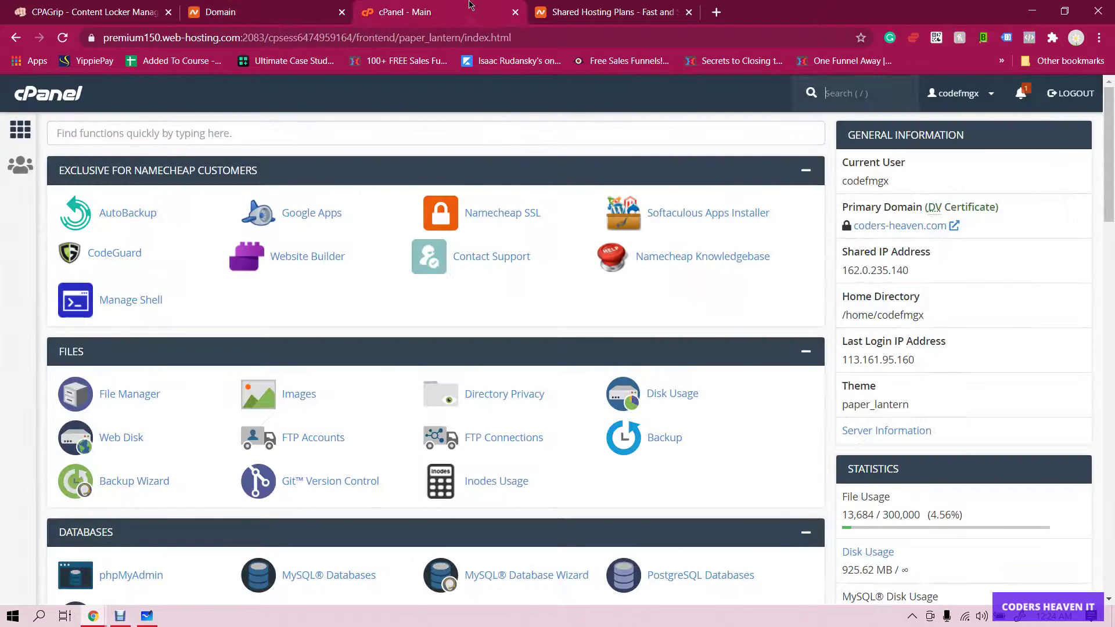
{"action": "scroll", "coordinate": [473, 226], "scroll_direction": "down", "scroll_amount": 8}
{"action": "scroll", "coordinate": [472, 226], "scroll_direction": "up", "scroll_amount": 8}
{"action": "left_click", "coordinate": [581, 13]}
{"action": "left_click", "coordinate": [689, 11]}
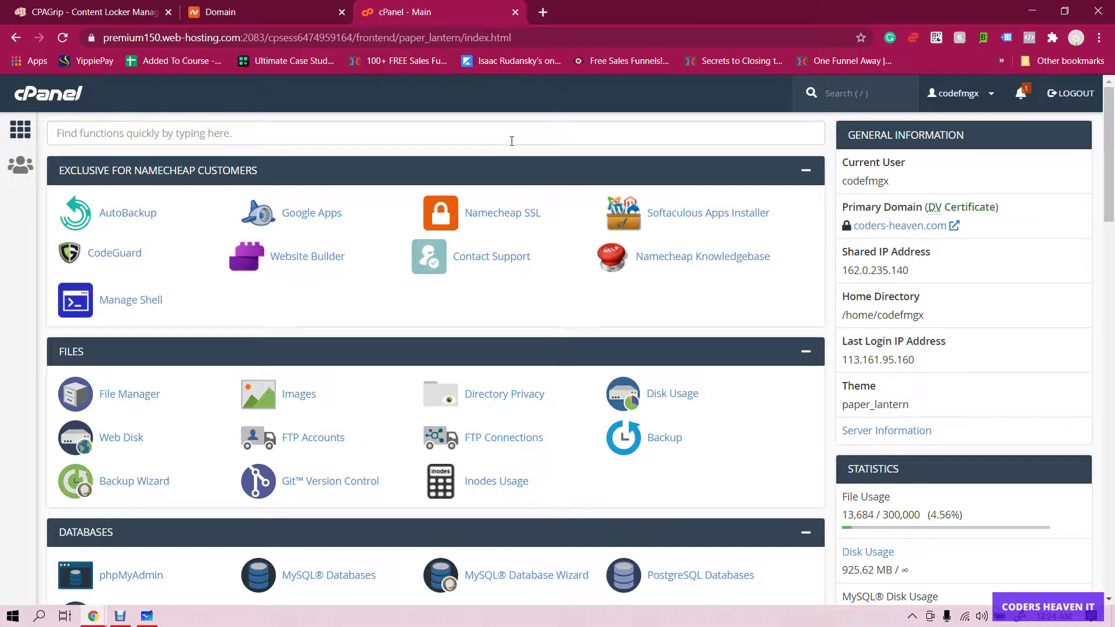
{"action": "scroll", "coordinate": [517, 269], "scroll_direction": "down", "scroll_amount": 6}
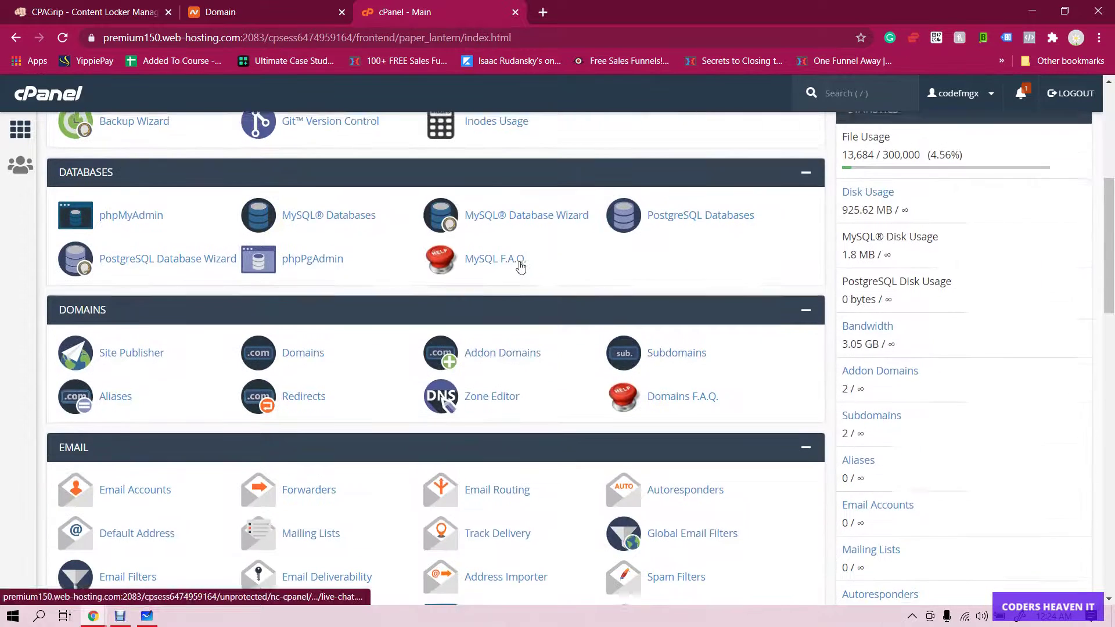
{"action": "left_click", "coordinate": [502, 350]}
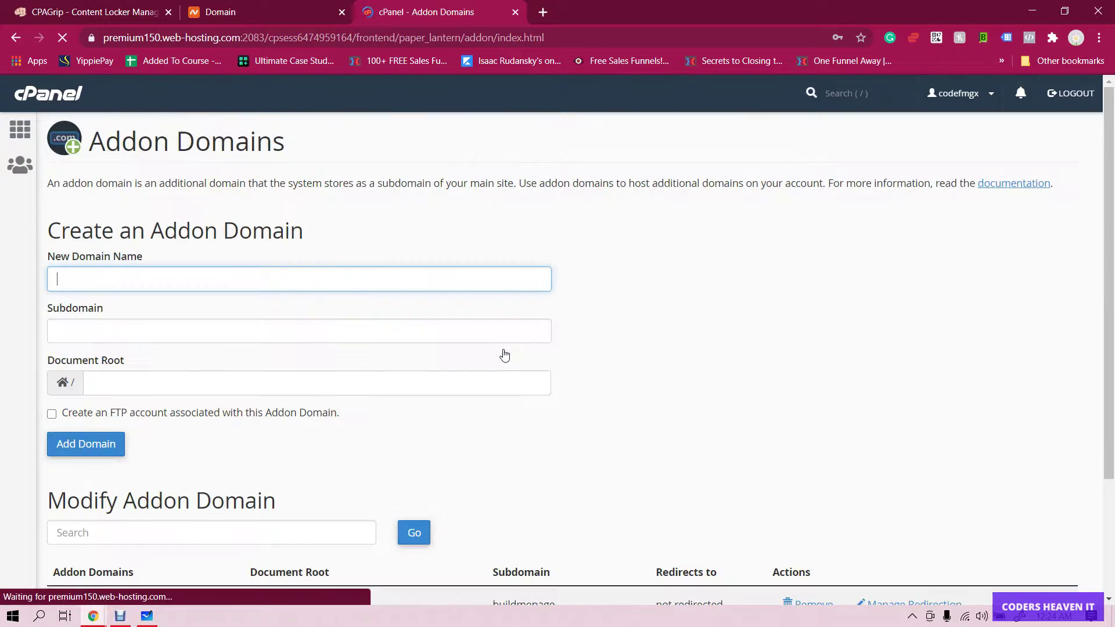
Copy lovelyoffer4u.com from its Namecheap details page and enter it as the new addon domain name in cPanel.
{"action": "left_click", "coordinate": [285, 13]}
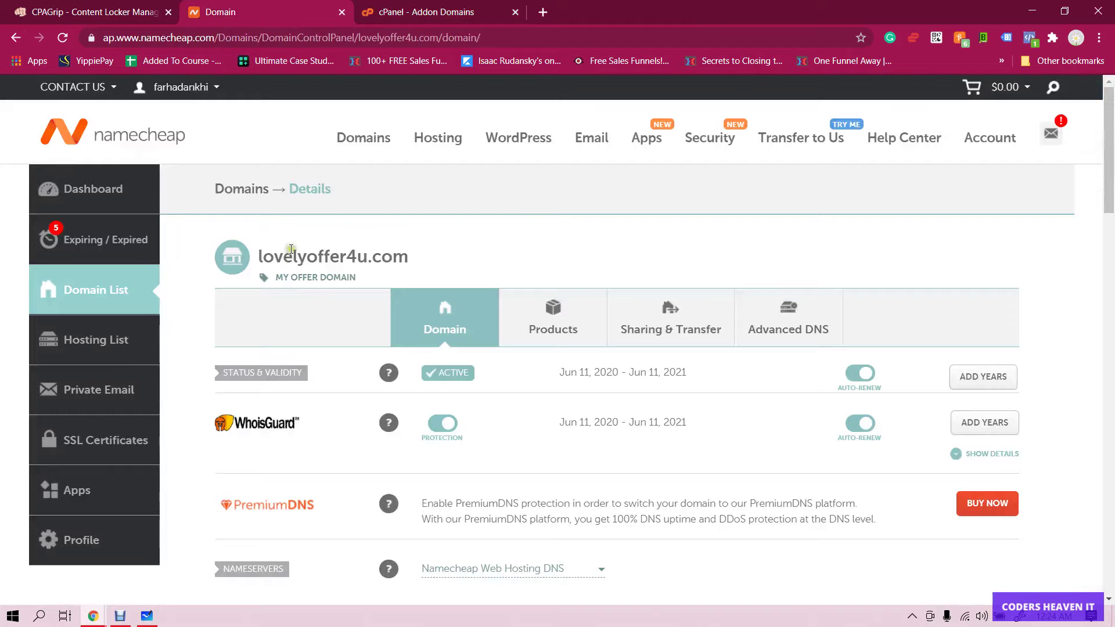
{"action": "left_click_drag", "start_coordinate": [259, 255], "coordinate": [400, 257]}
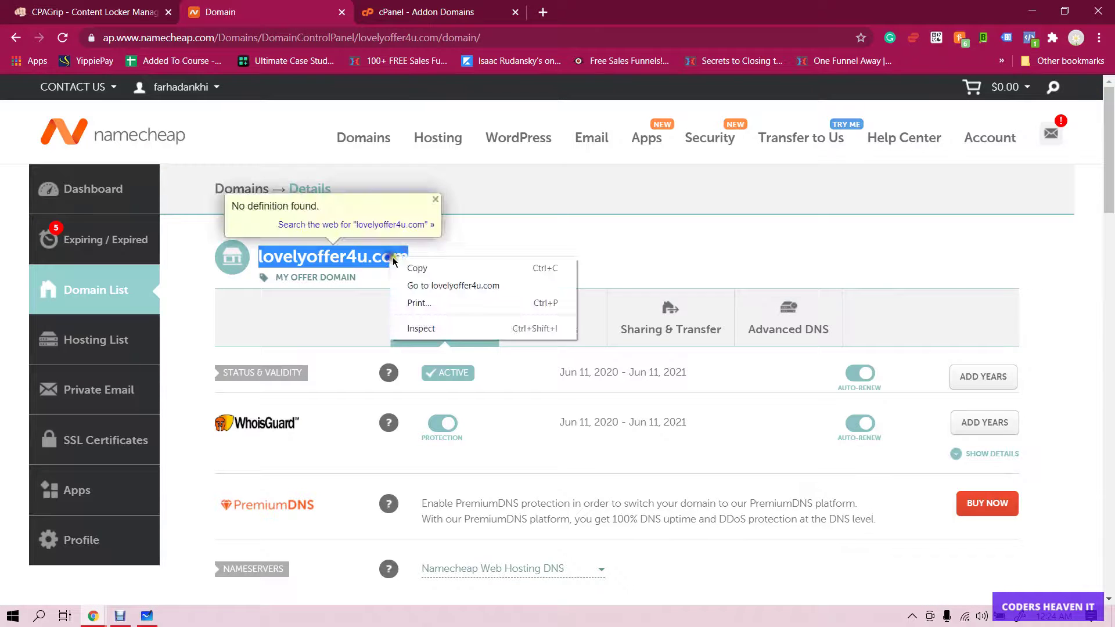
{"action": "right_click", "coordinate": [400, 257]}
{"action": "left_click", "coordinate": [413, 265]}
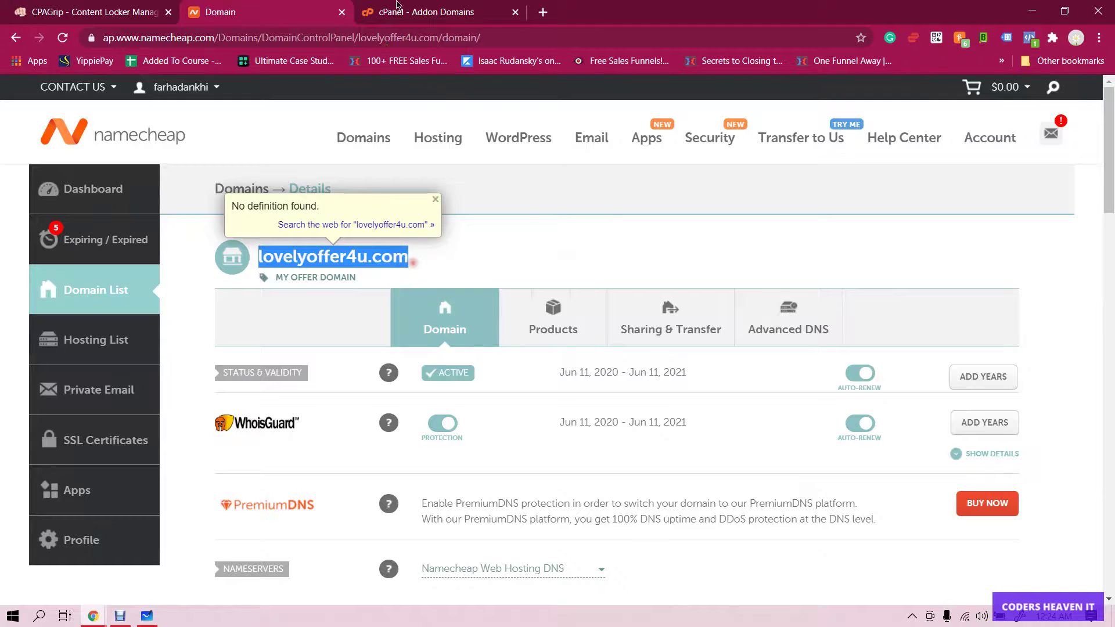
{"action": "left_click", "coordinate": [419, 12]}
{"action": "left_click", "coordinate": [129, 276]}
{"action": "key", "text": "ctrl+v"}
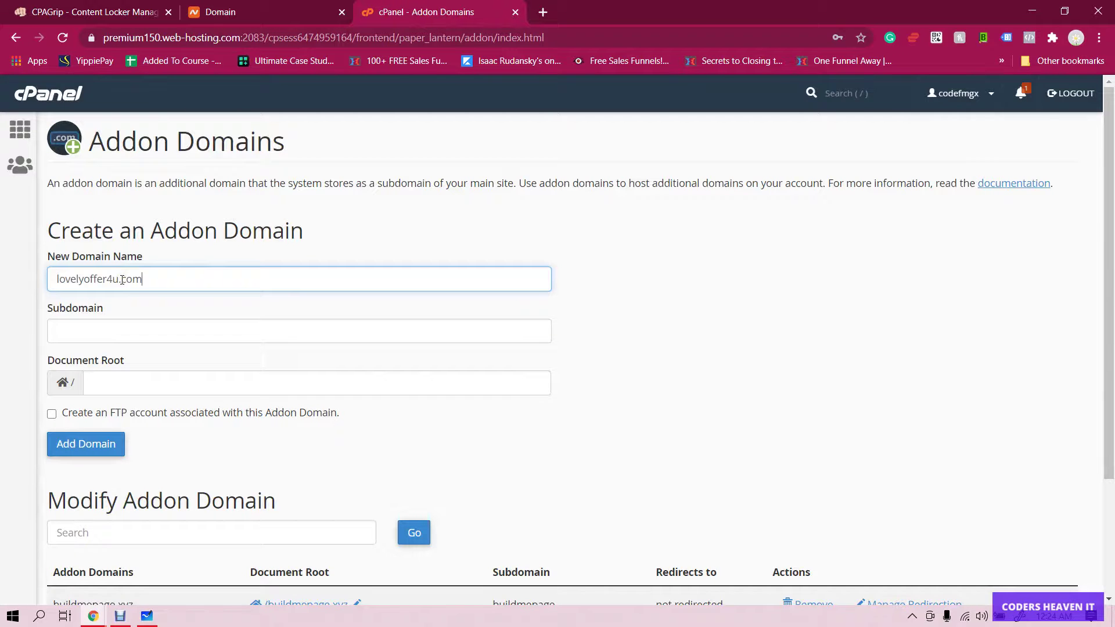
Submit the addon domain with subdomain lovelyoffer4u and document root lovelyoffer4u.com, without an FTP account, and return to the Namecheap domain page.
{"action": "left_click", "coordinate": [621, 298]}
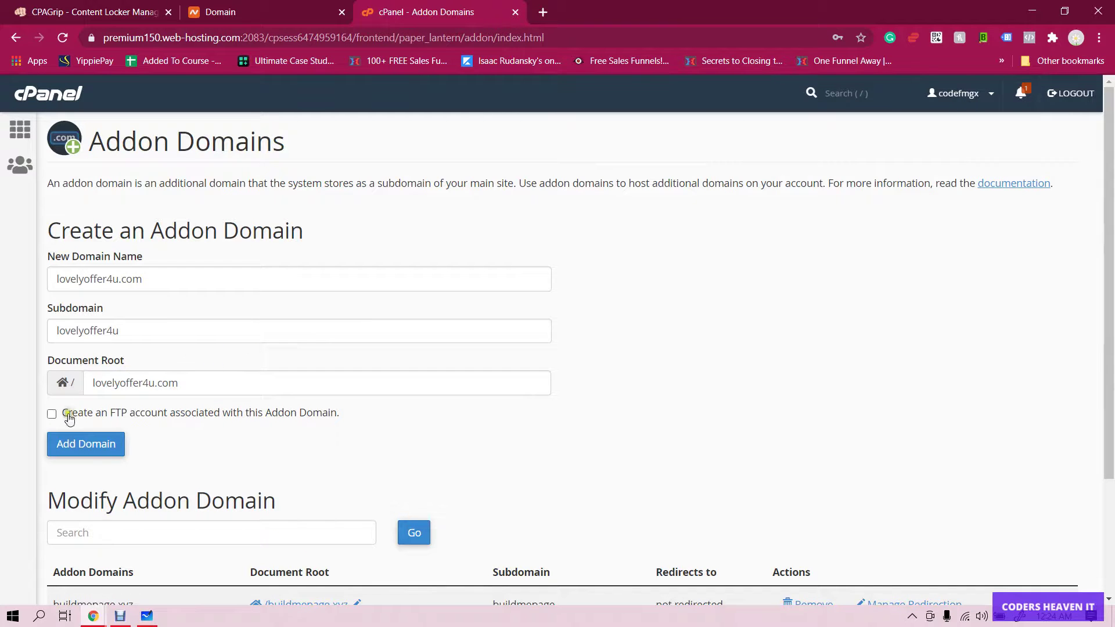
{"action": "left_click", "coordinate": [86, 448]}
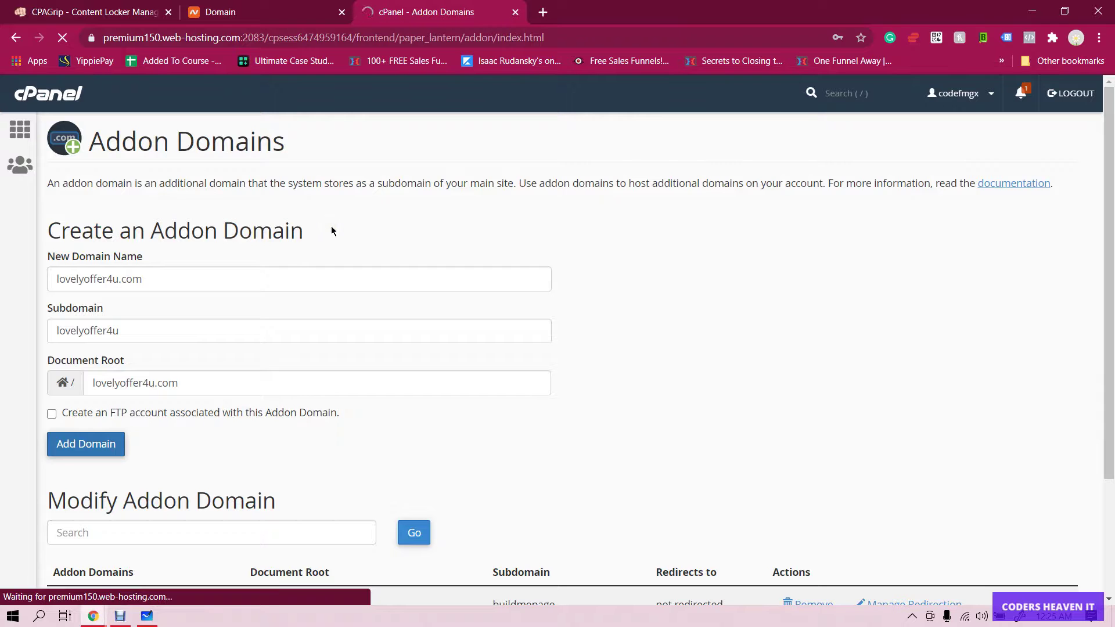
{"action": "key", "text": "ctrl+shift+Tab"}
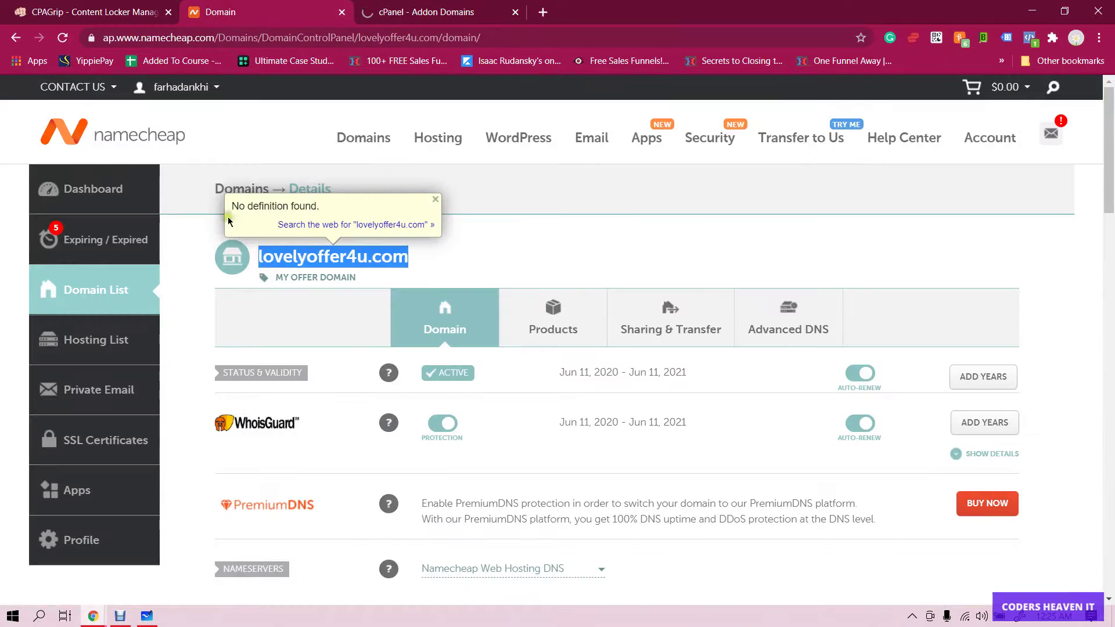
Check the addon domain submission in cPanel and review the nameservers setting on the Namecheap details page for lovelyoffer4u.com.
{"action": "key", "text": "ctrl+Tab"}
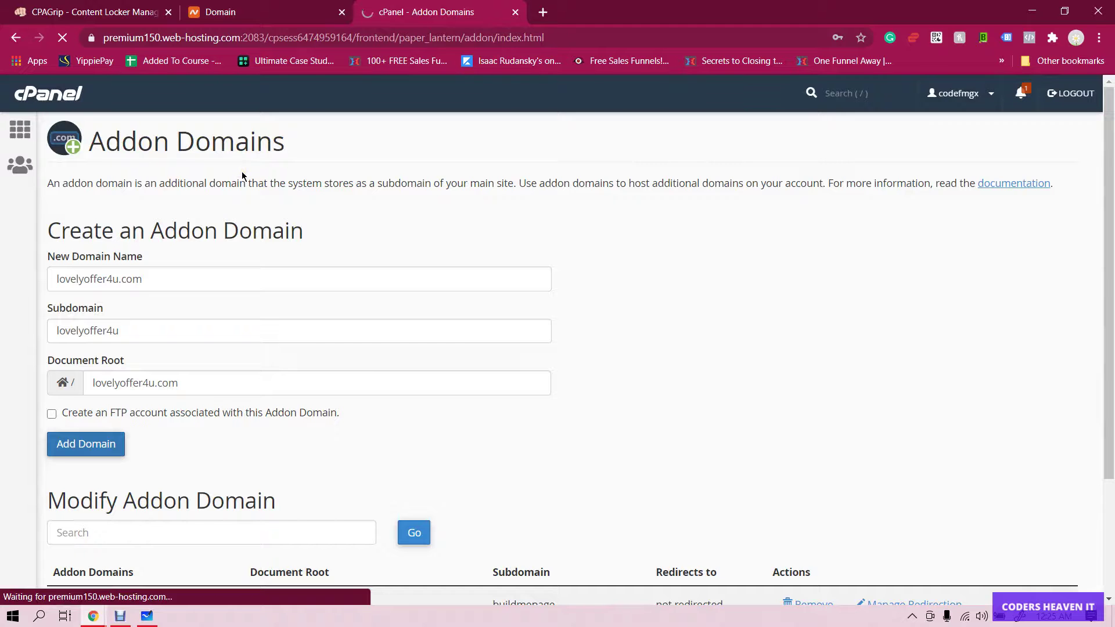
{"action": "key", "text": "ctrl+shift+Tab"}
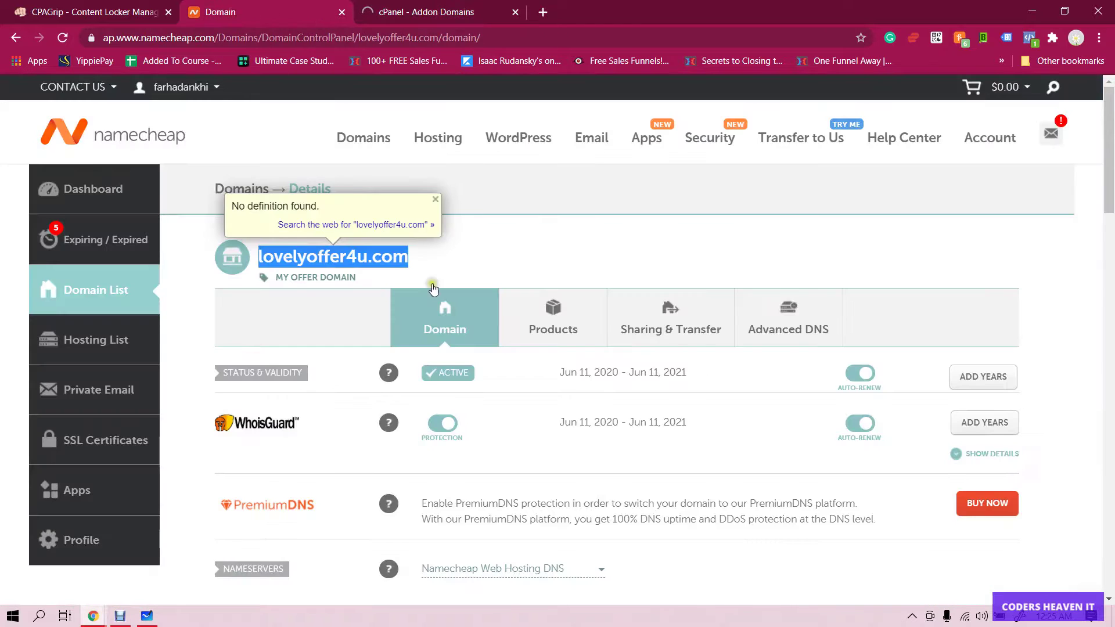
{"action": "scroll", "coordinate": [461, 334], "scroll_direction": "down", "scroll_amount": 1}
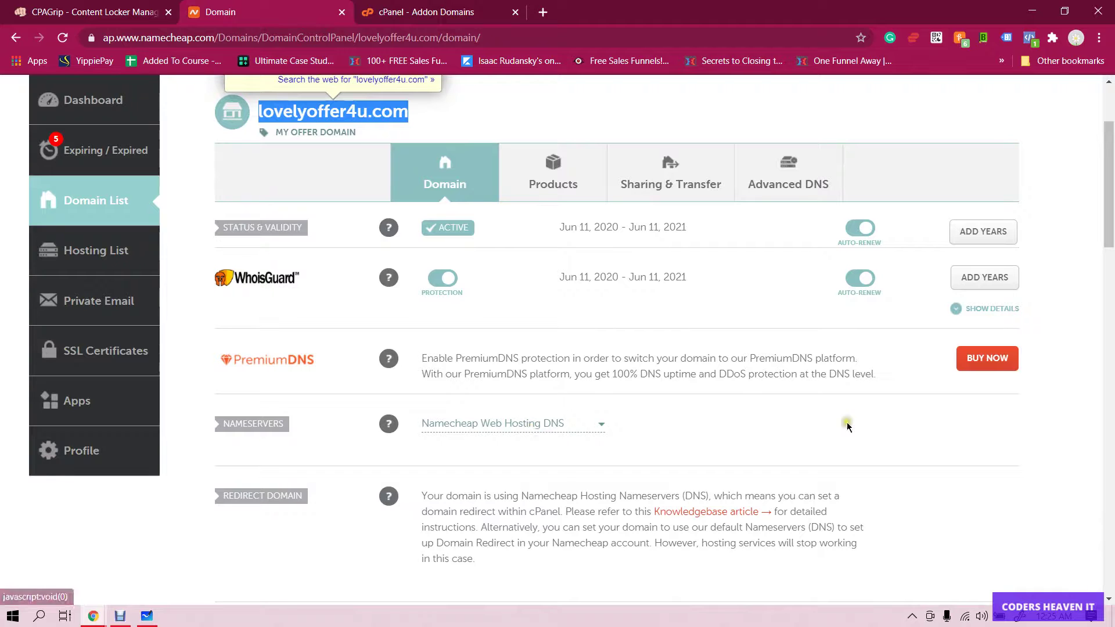
{"action": "left_click", "coordinate": [818, 414]}
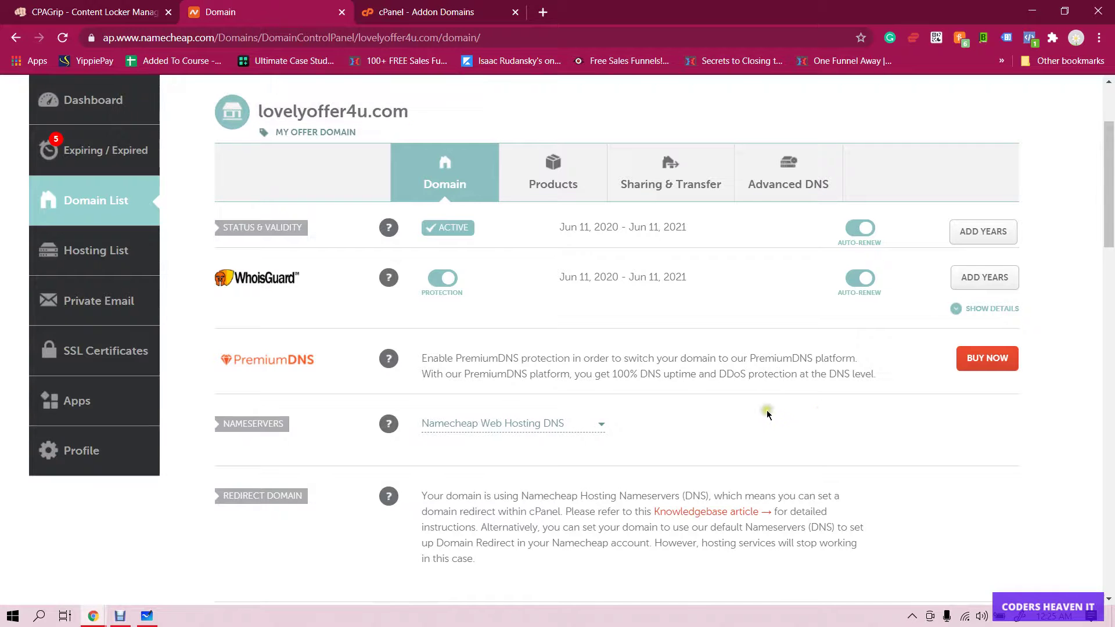
{"action": "scroll", "coordinate": [766, 413], "scroll_direction": "up", "scroll_amount": 3}
Return to the Addon Domains page in cPanel and locate lovelyoffer4u.com in the list of existing addon domains.
{"action": "left_click", "coordinate": [408, 6]}
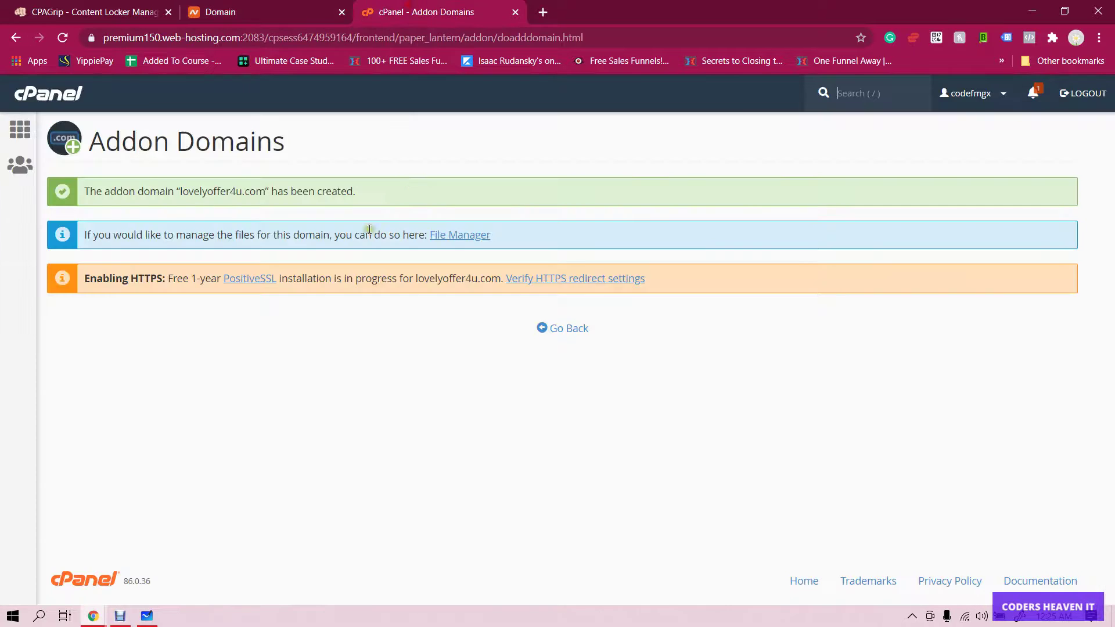
{"action": "left_click", "coordinate": [566, 329]}
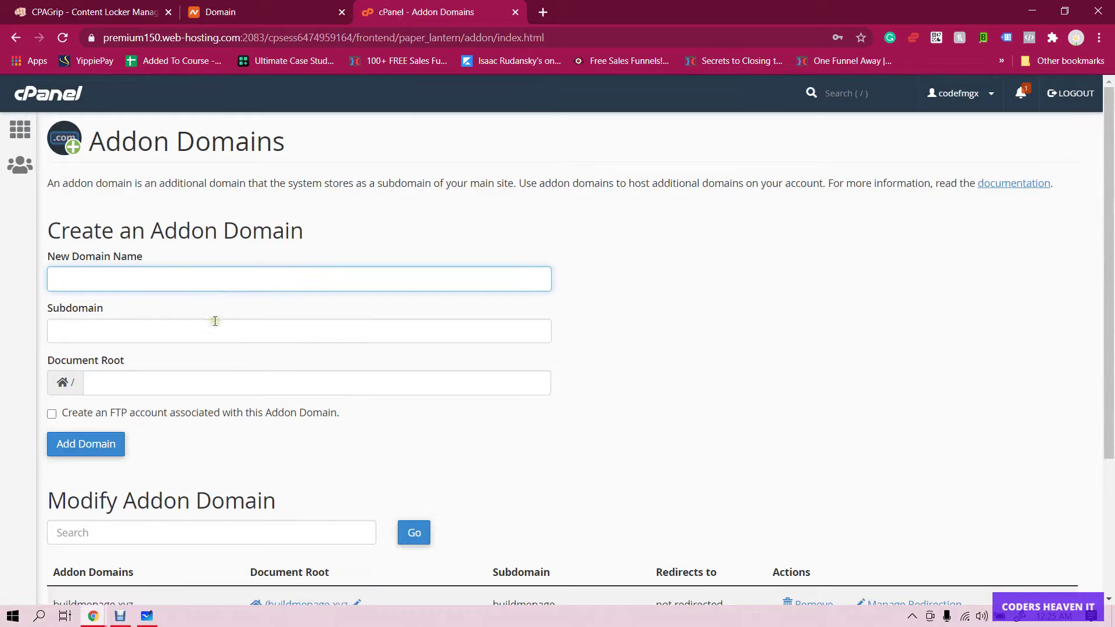
{"action": "scroll", "coordinate": [214, 321], "scroll_direction": "down", "scroll_amount": 3}
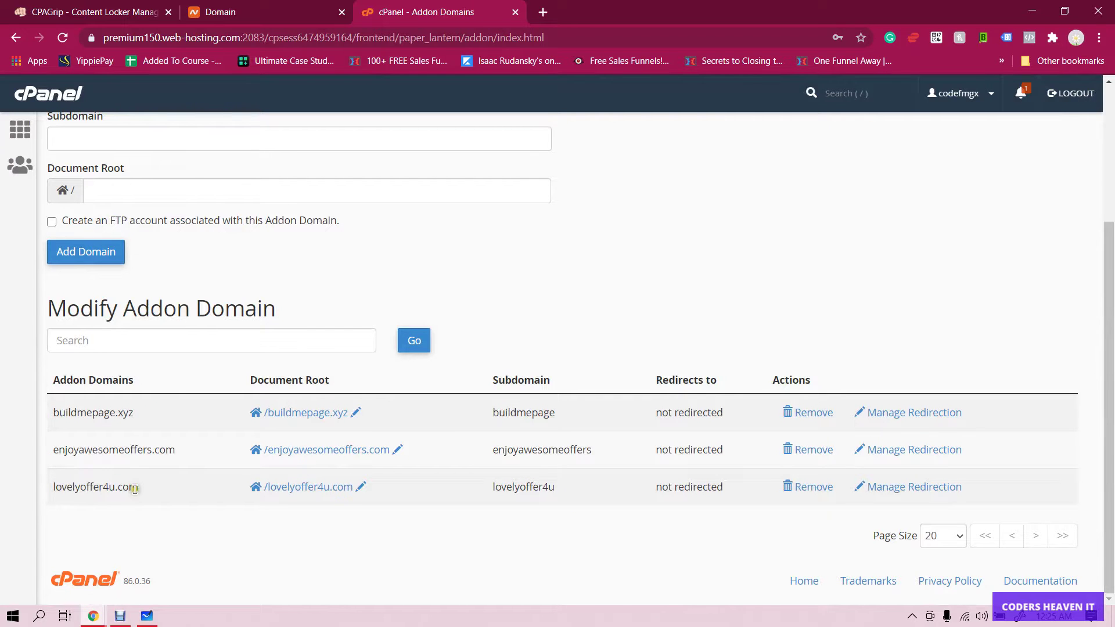
{"action": "left_click_drag", "start_coordinate": [138, 490], "coordinate": [54, 482]}
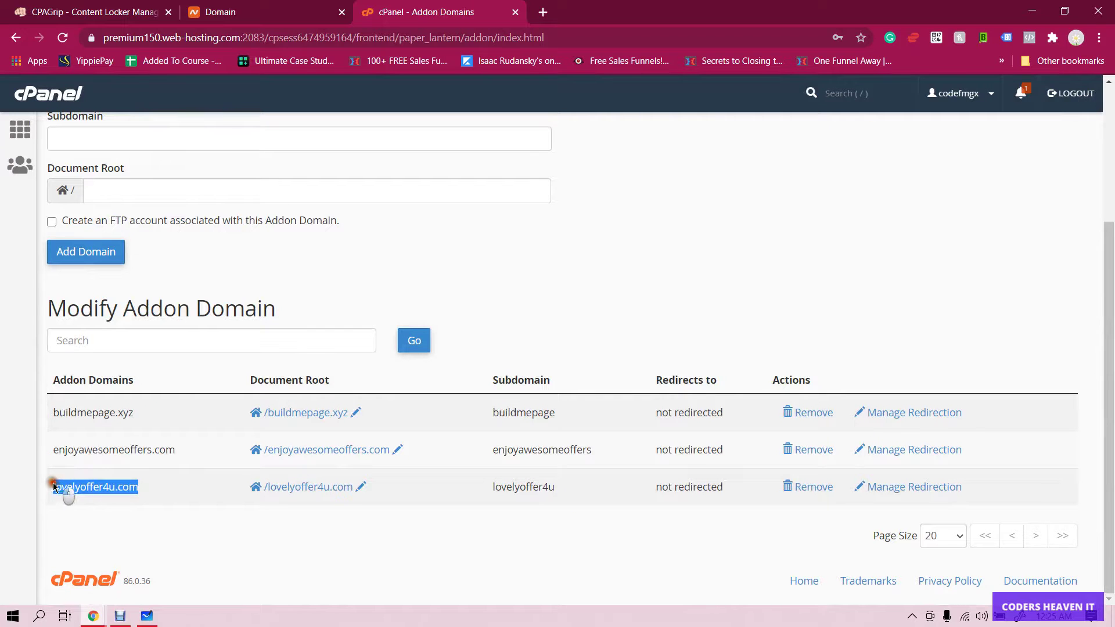
{"action": "left_click", "coordinate": [192, 531]}
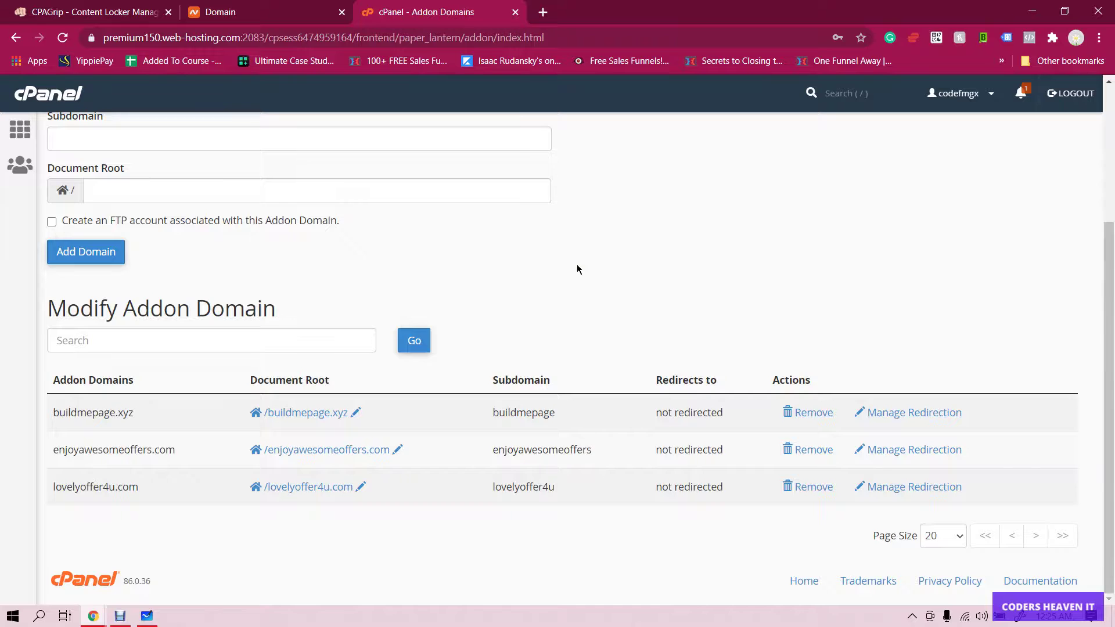
Open File Manager from the cPanel home page and go into the lovelyoffer4u.com folder.
{"action": "scroll", "coordinate": [576, 269], "scroll_direction": "up", "scroll_amount": 3}
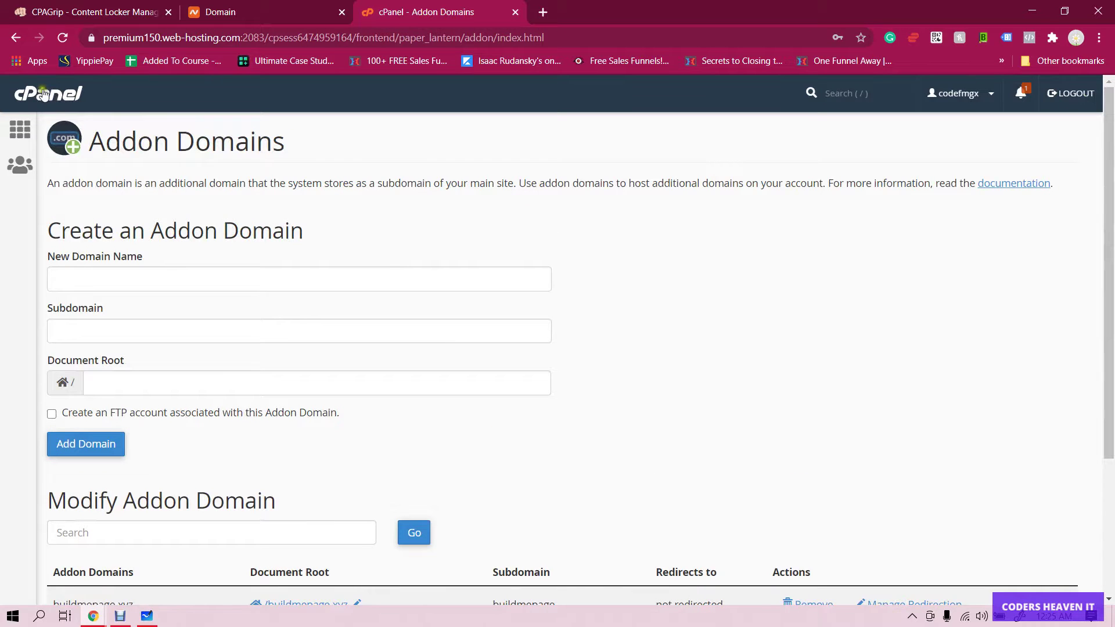
{"action": "left_click", "coordinate": [43, 93]}
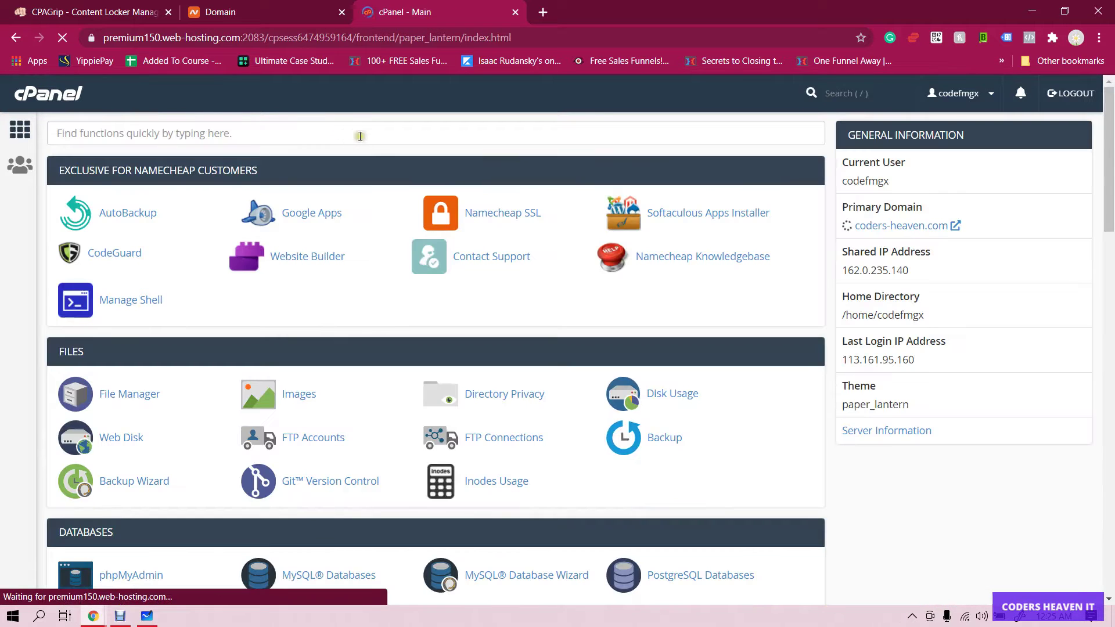
{"action": "scroll", "coordinate": [376, 159], "scroll_direction": "down", "scroll_amount": 1}
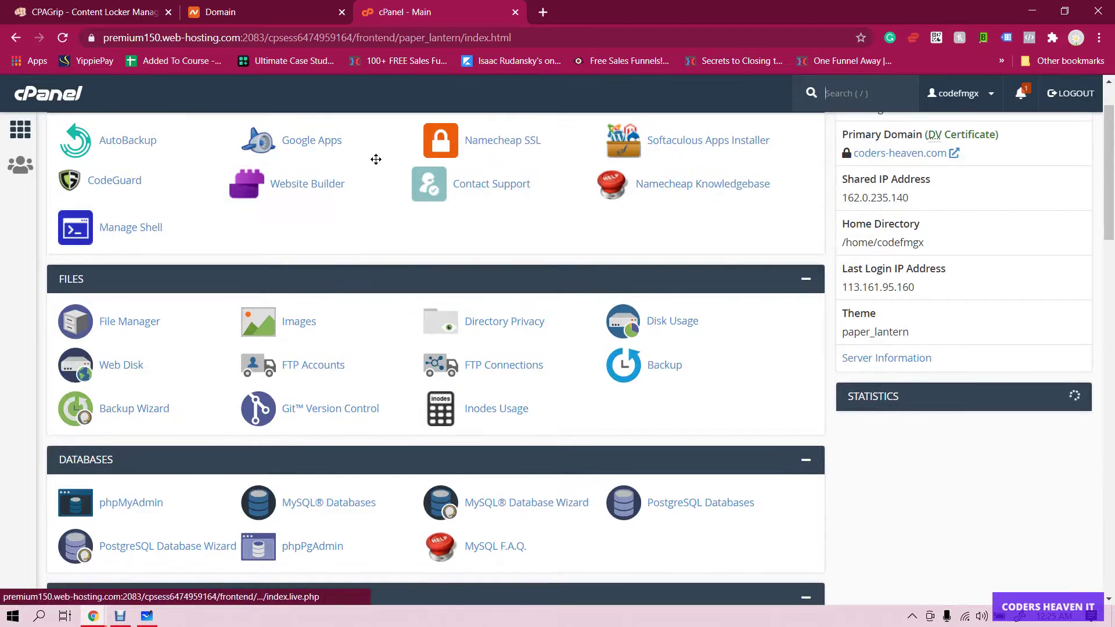
{"action": "scroll", "coordinate": [375, 159], "scroll_direction": "down", "scroll_amount": 1}
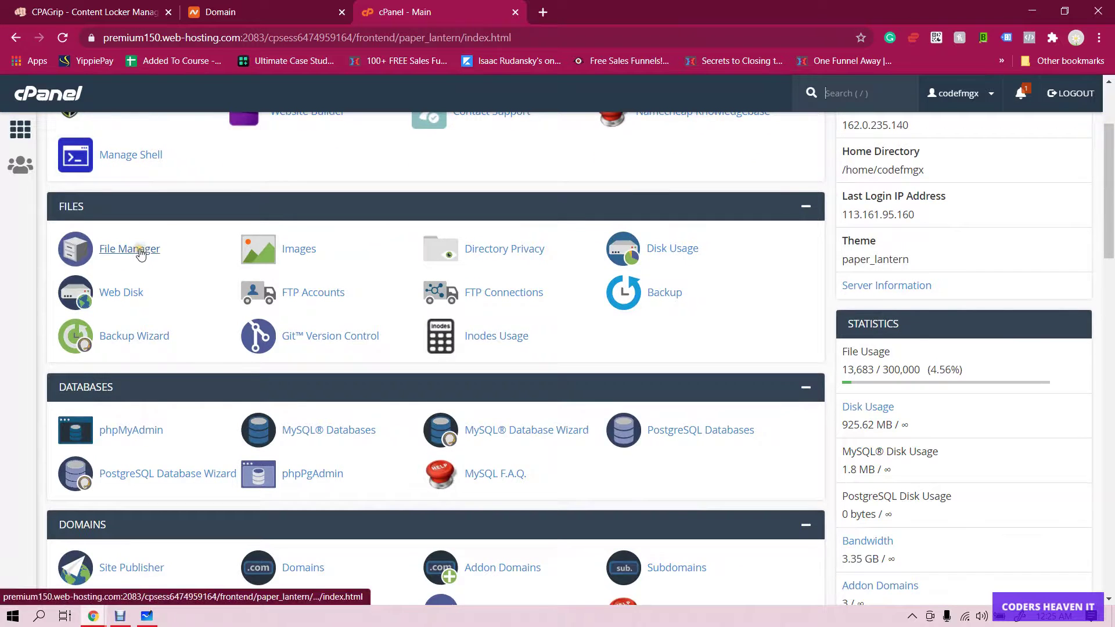
{"action": "left_click", "coordinate": [138, 251]}
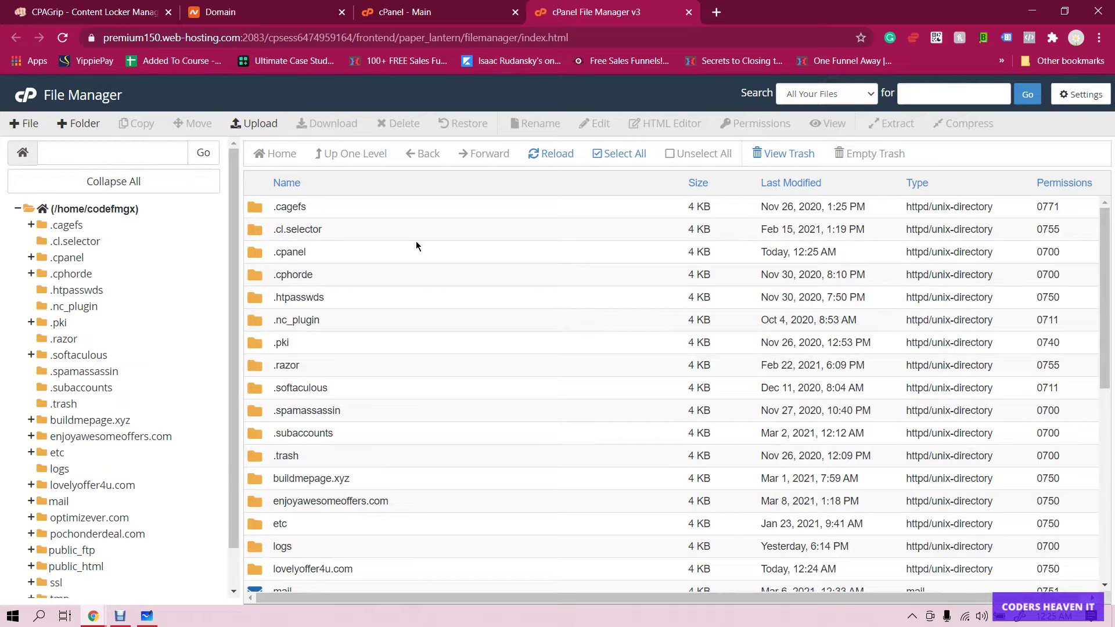
{"action": "scroll", "coordinate": [416, 243], "scroll_direction": "down", "scroll_amount": 4}
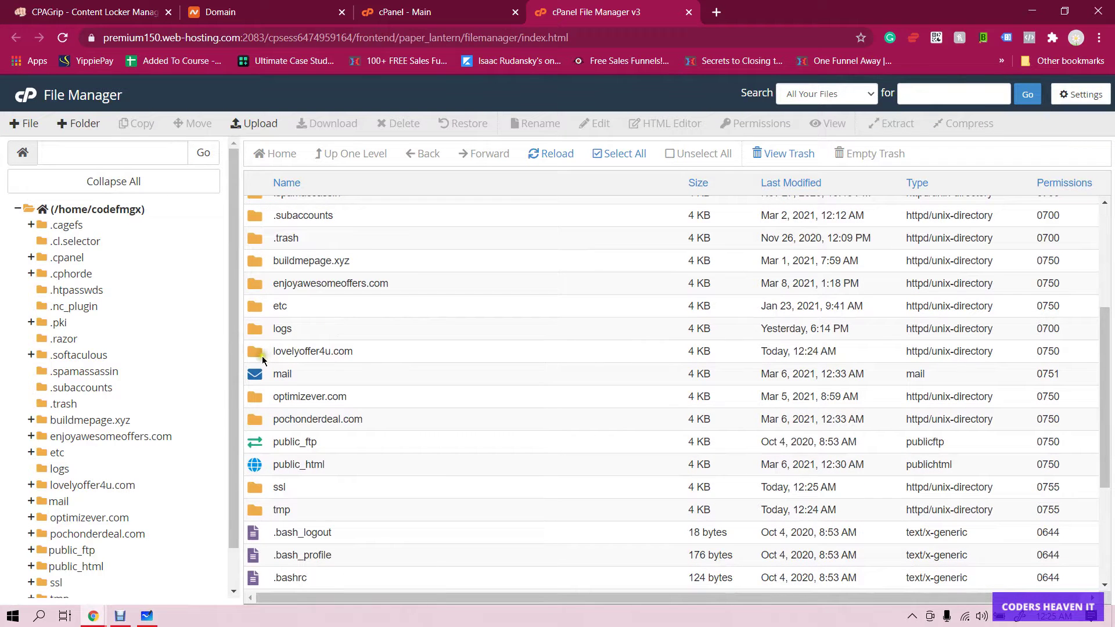
{"action": "double_click", "coordinate": [256, 352]}
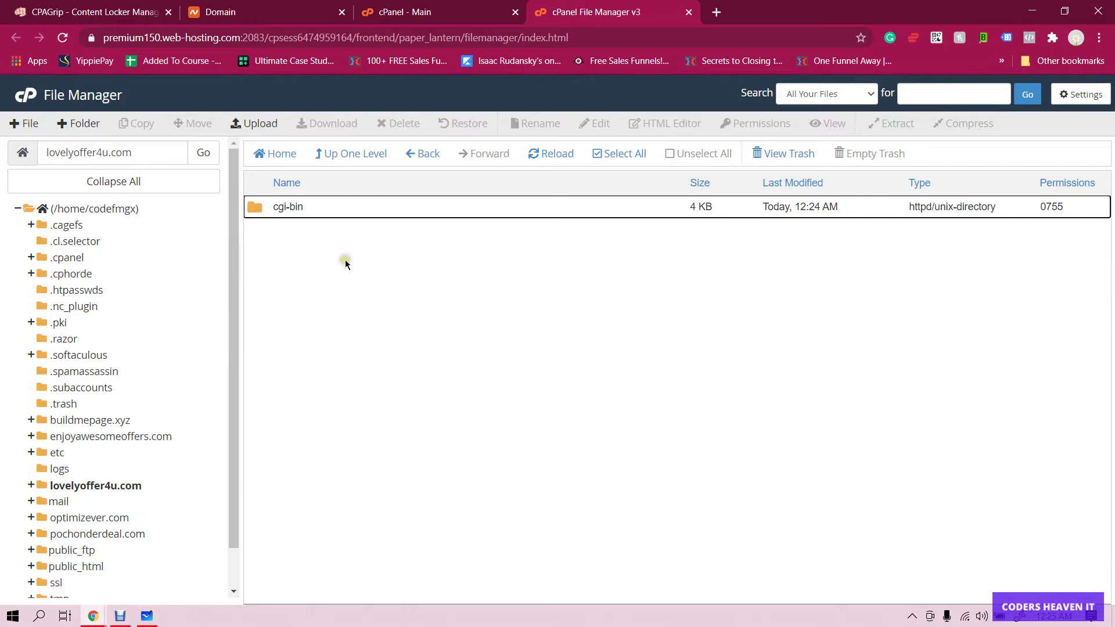
Copy lovelyoffer4u.com from its Namecheap details page and load the site in a new browser tab.
{"action": "left_click", "coordinate": [395, 11]}
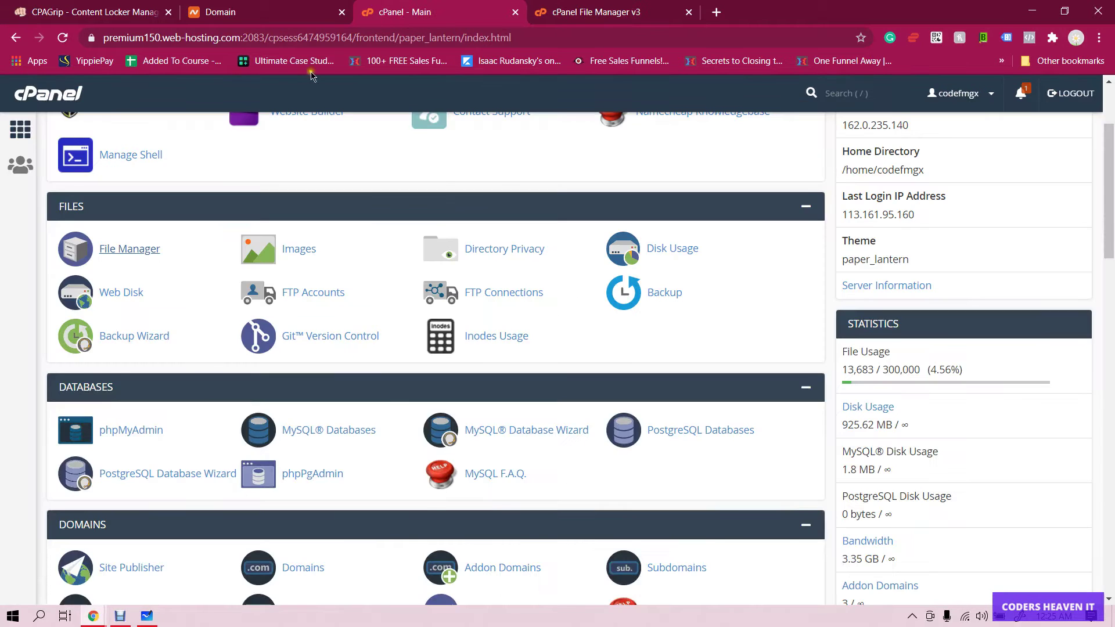
{"action": "left_click", "coordinate": [261, 12]}
{"action": "left_click_drag", "start_coordinate": [259, 257], "coordinate": [414, 262]}
{"action": "right_click", "coordinate": [415, 265]}
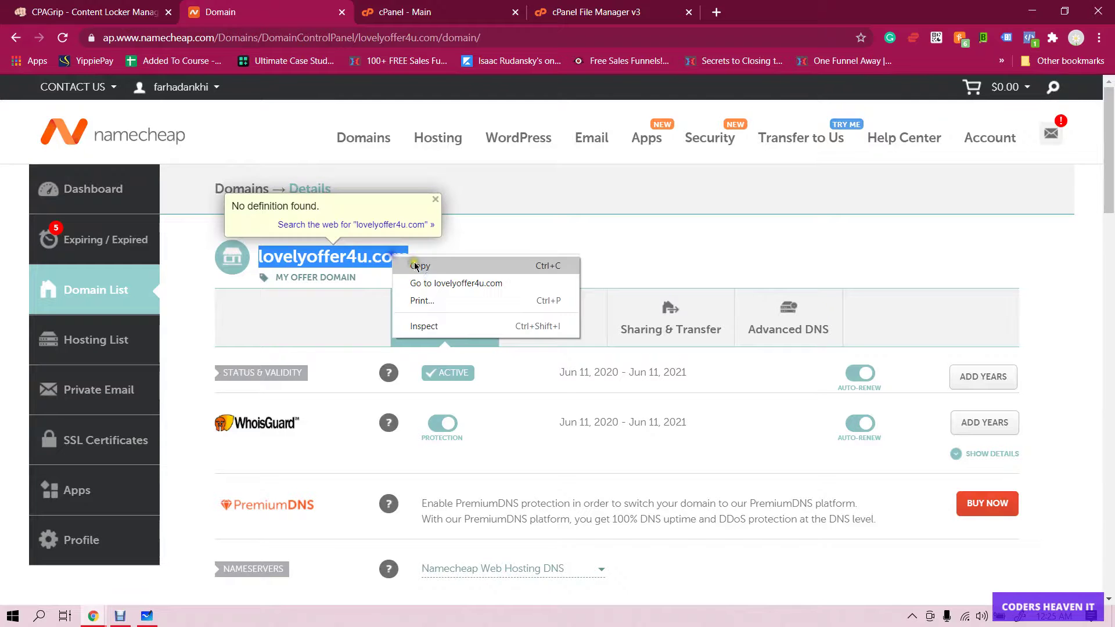
{"action": "left_click", "coordinate": [414, 265]}
{"action": "left_click", "coordinate": [716, 11]}
{"action": "key", "text": "ctrl+v"}
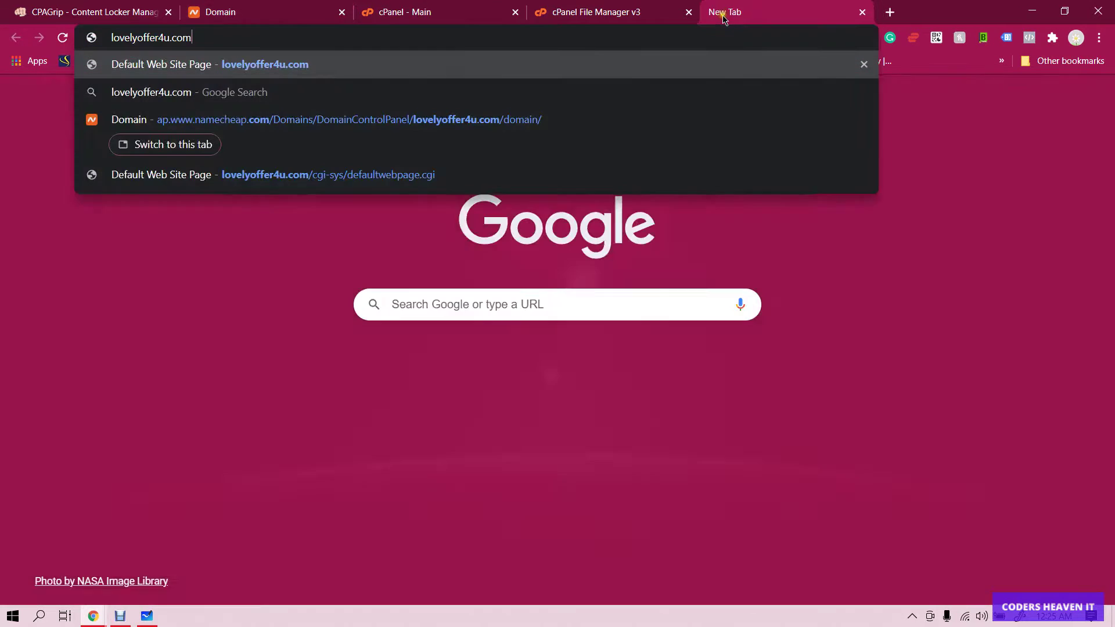
{"action": "key", "text": "Return"}
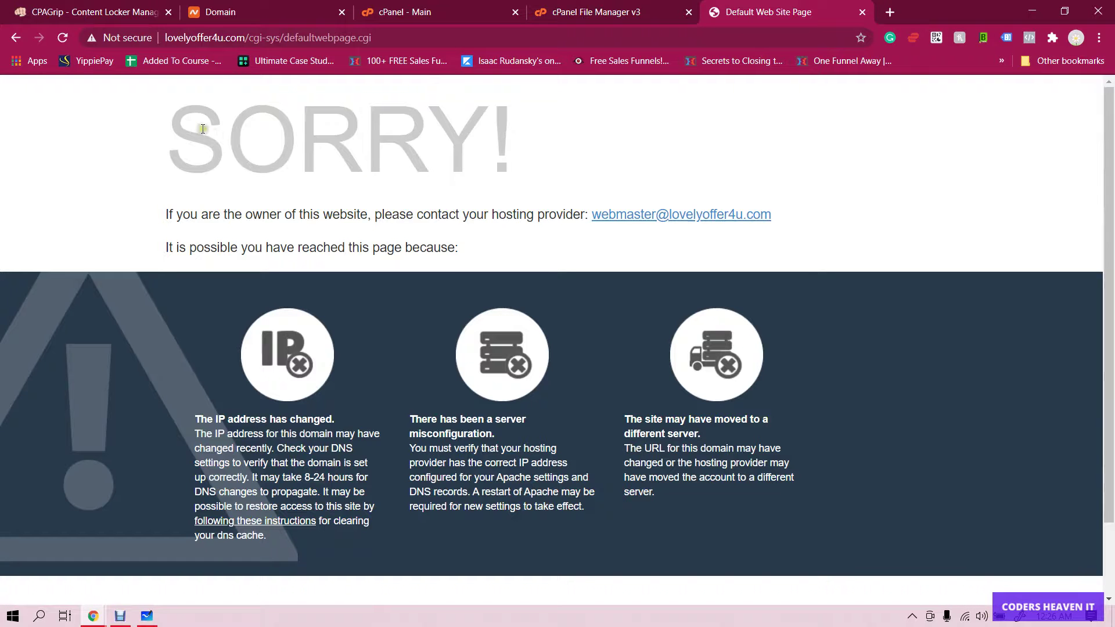
{"action": "left_click_drag", "start_coordinate": [203, 129], "coordinate": [572, 133]}
{"action": "left_click", "coordinate": [583, 136]}
Compare the live lovelyoffer4u.com page with its folder in File Manager and the cPanel home page, ending in File Manager.
{"action": "left_click", "coordinate": [618, 5]}
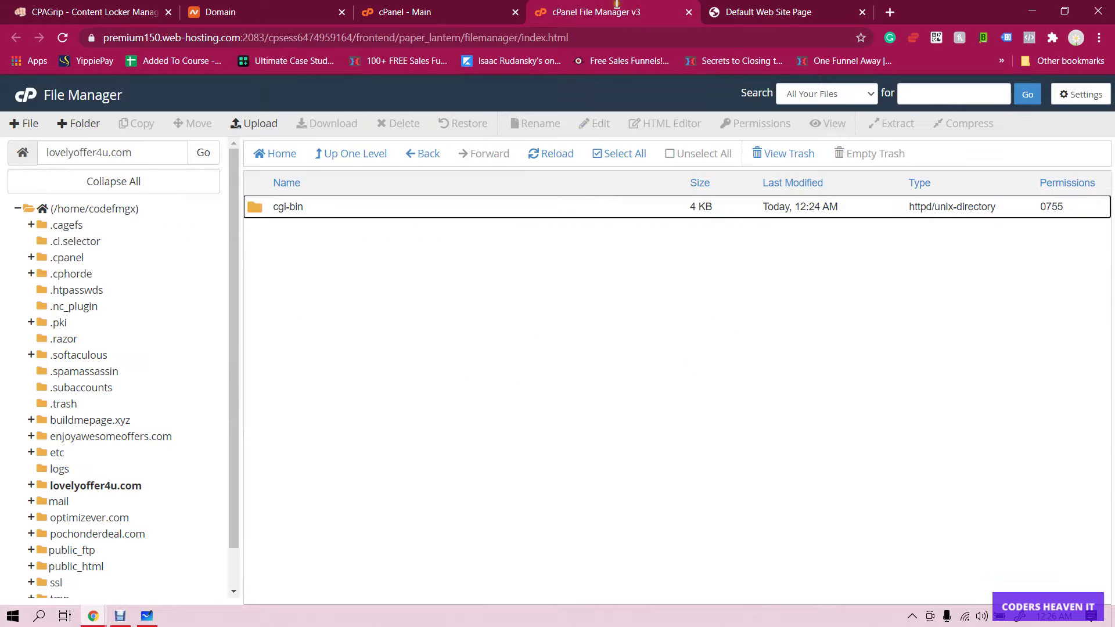
{"action": "left_click", "coordinate": [724, 5]}
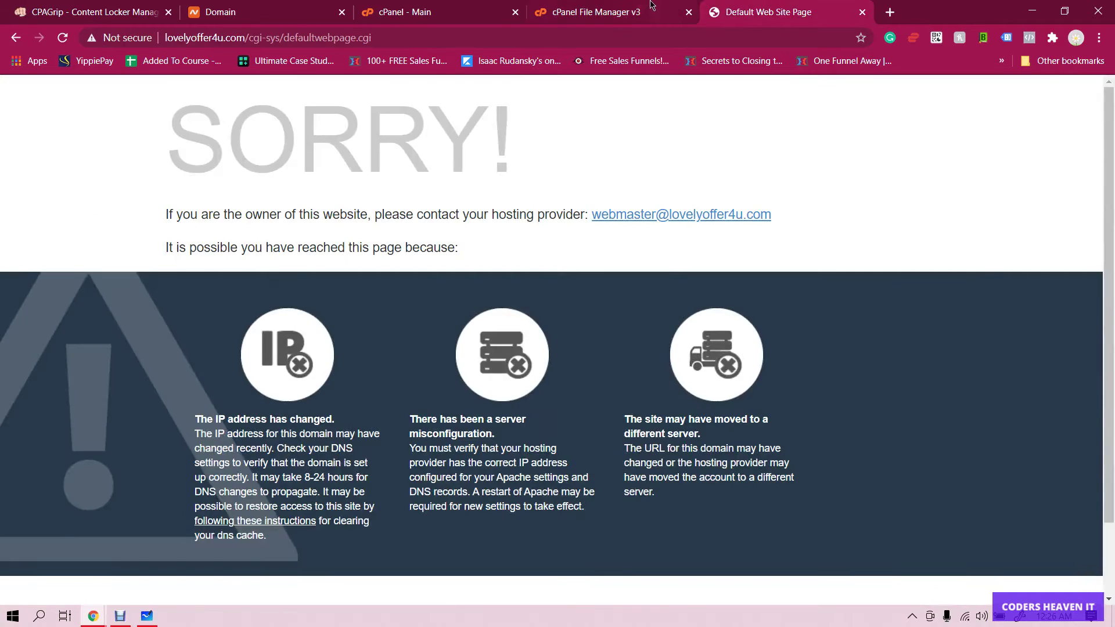
{"action": "left_click", "coordinate": [625, 6]}
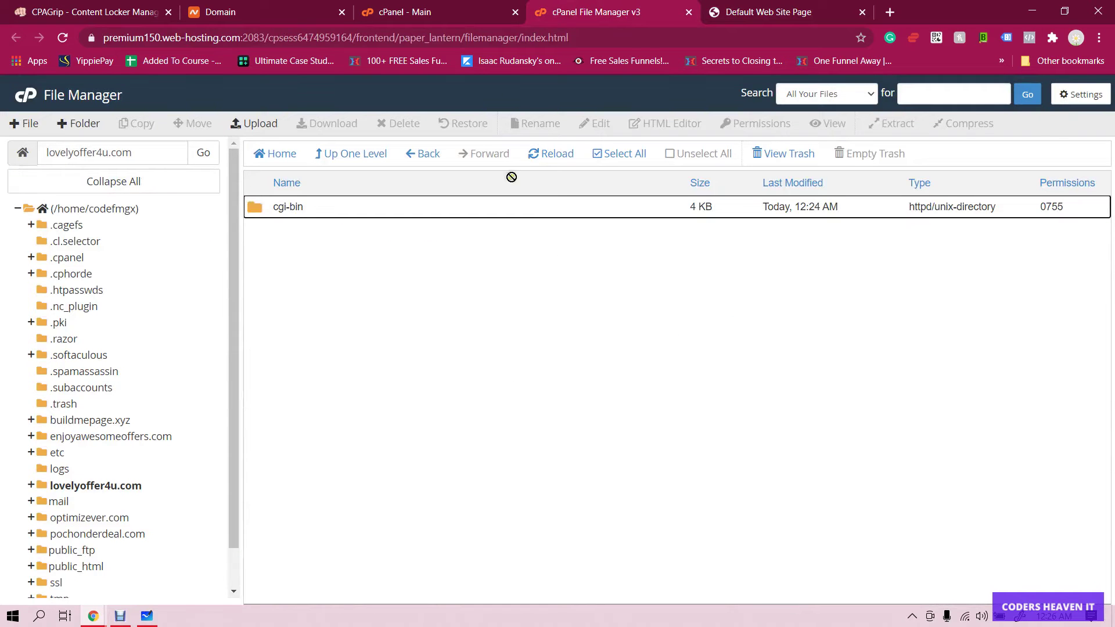
{"action": "left_click", "coordinate": [449, 6]}
{"action": "left_click", "coordinate": [552, 6]}
{"action": "left_click", "coordinate": [483, 6]}
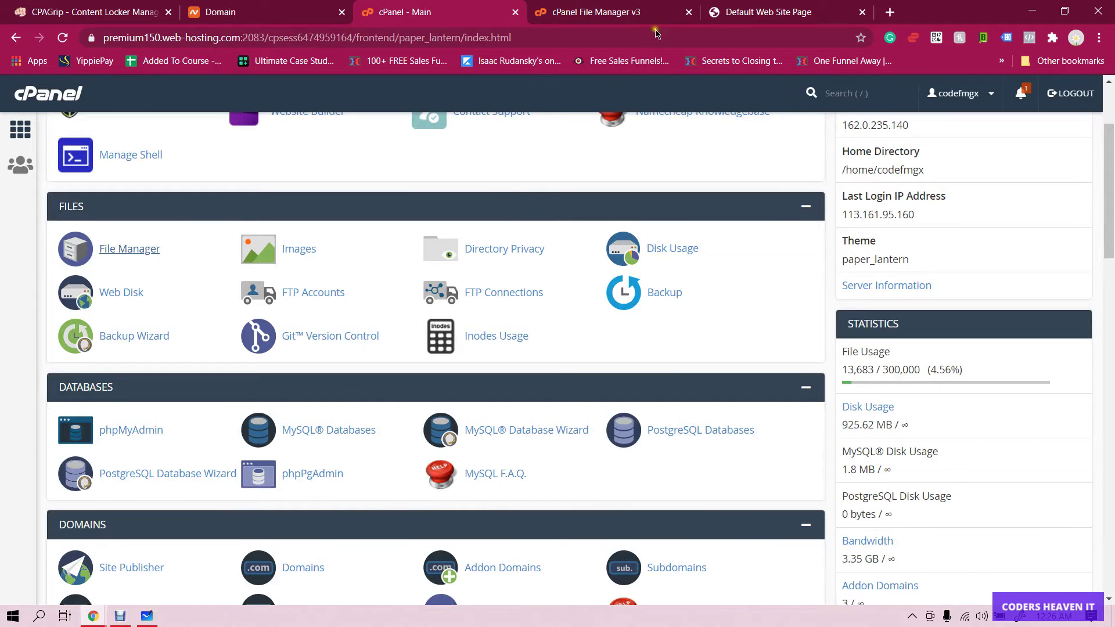
{"action": "left_click", "coordinate": [725, 6]}
{"action": "left_click", "coordinate": [628, 4]}
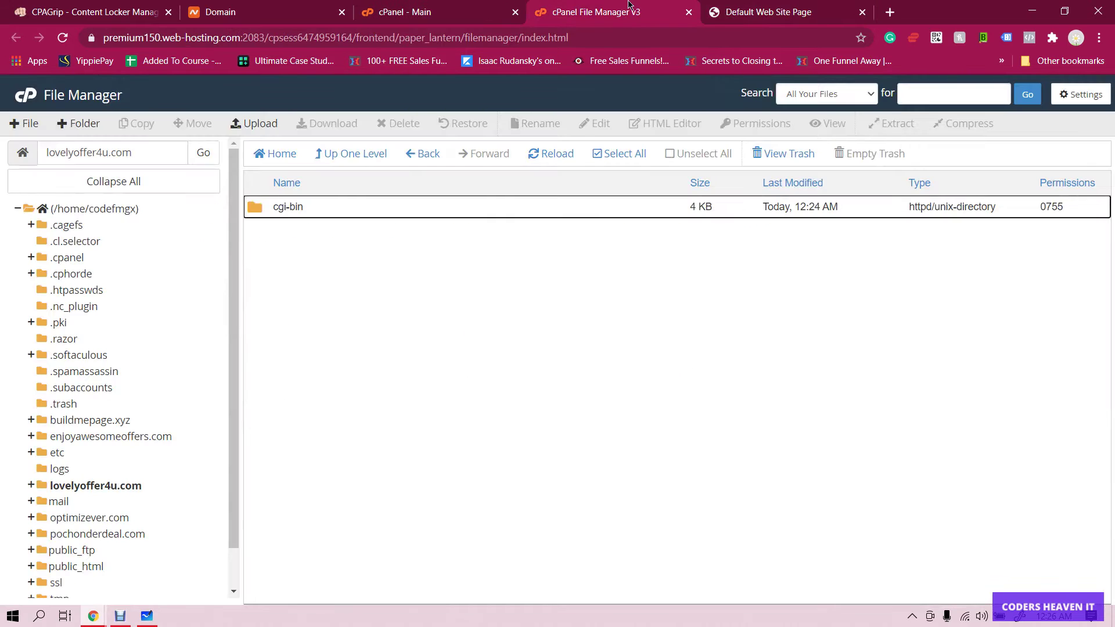
{"action": "left_click", "coordinate": [725, 7]}
{"action": "left_click", "coordinate": [580, 8]}
{"action": "left_click", "coordinate": [445, 11]}
{"action": "left_click", "coordinate": [572, 10]}
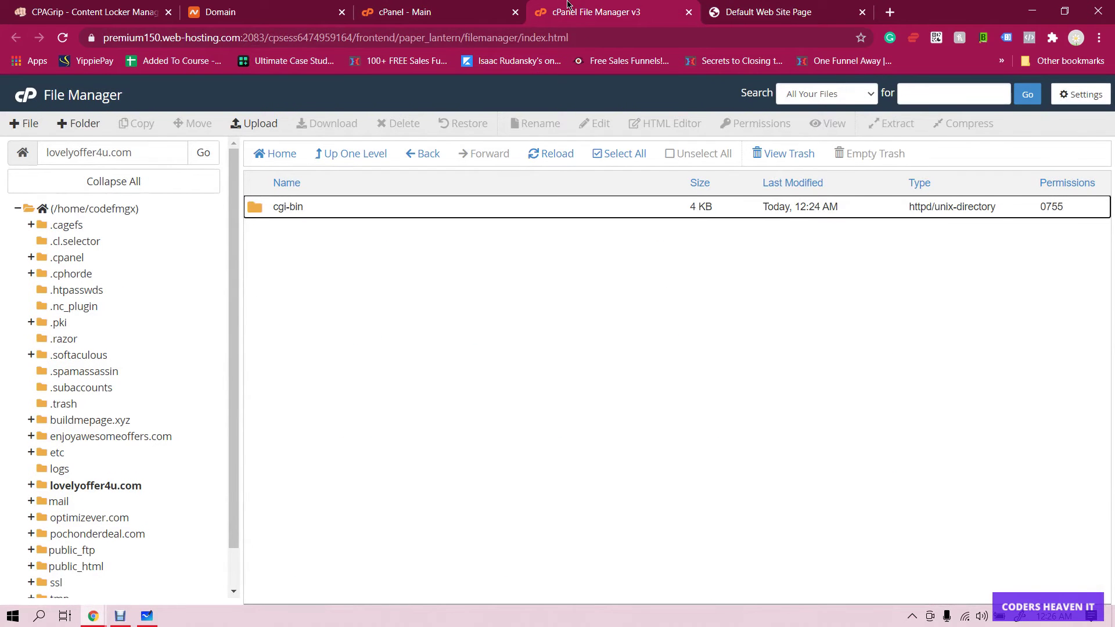